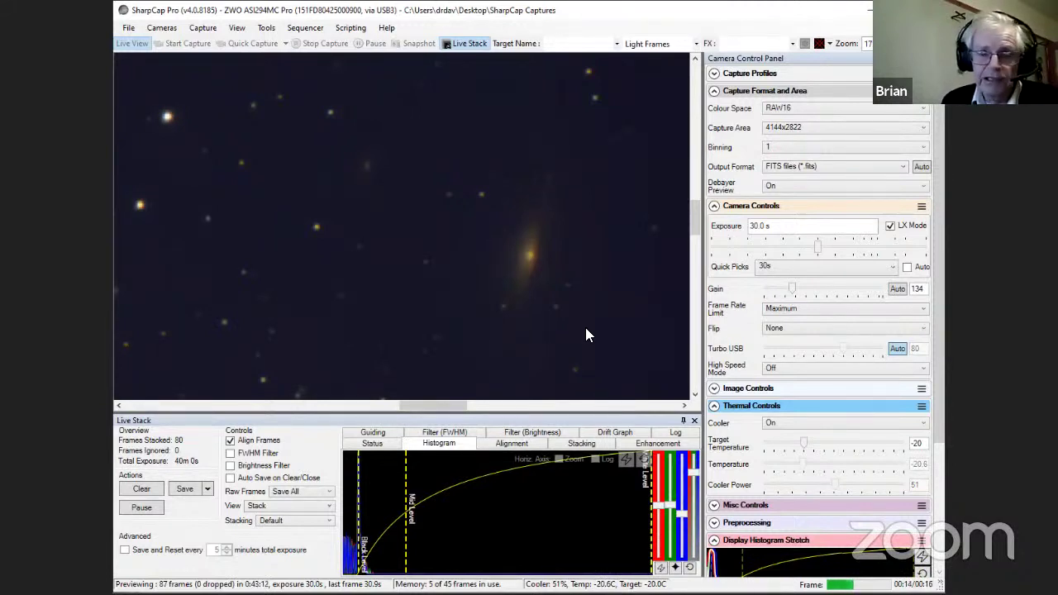
Step: Examine the bright elongated galaxy and the faint objects in the surrounding star field of the live-stacked image
drag(693, 217, 694, 224)
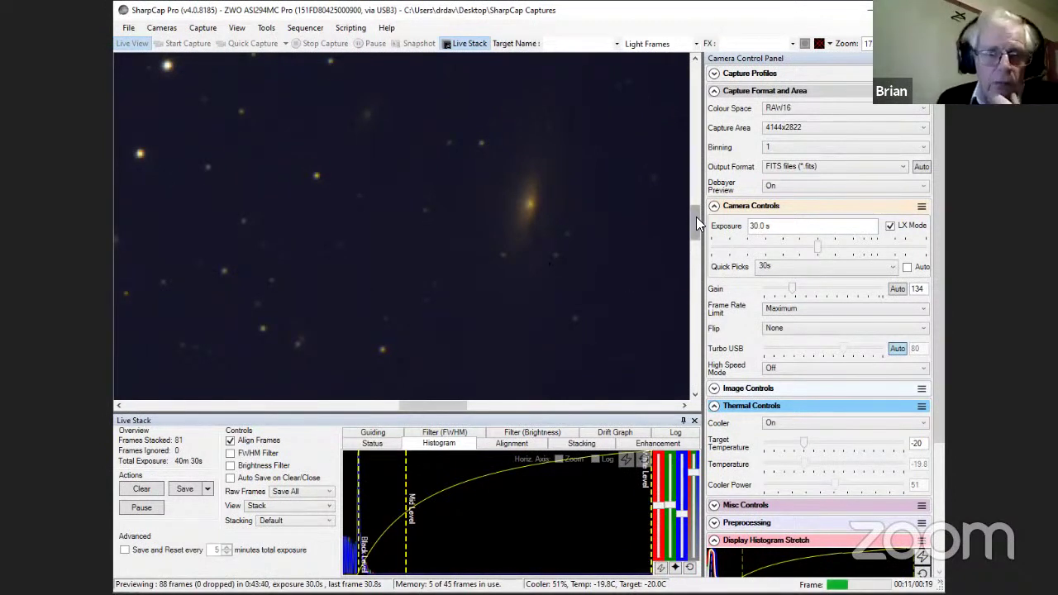
drag(696, 217, 695, 217)
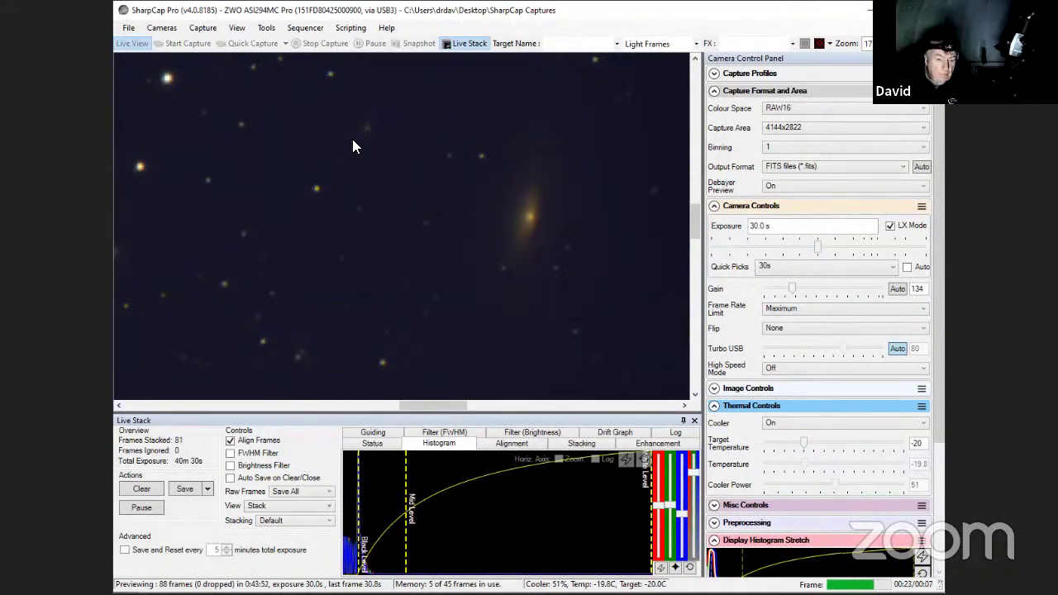
drag(421, 405, 388, 404)
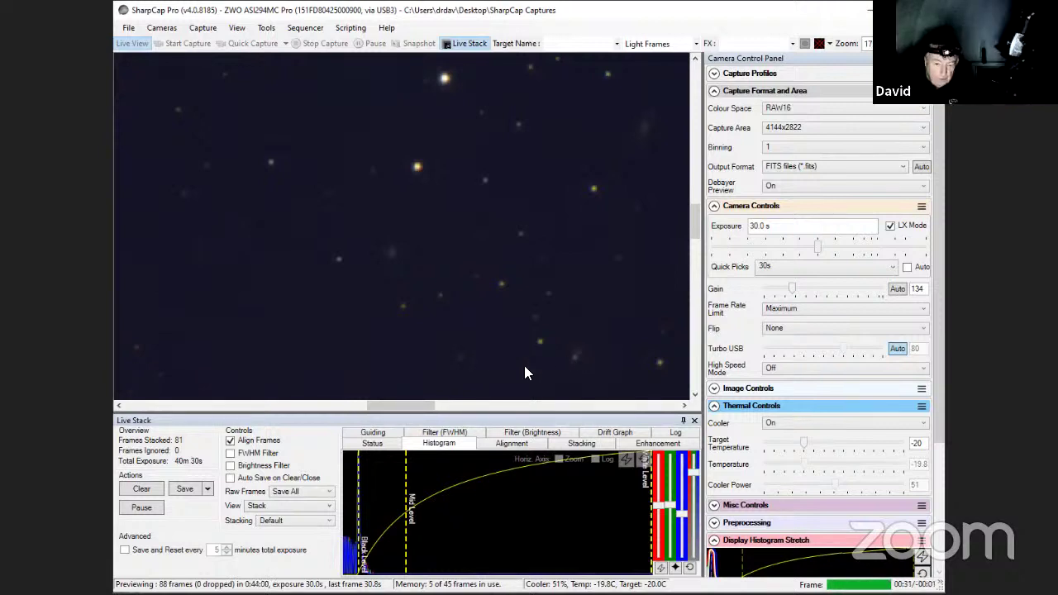
drag(432, 406, 469, 385)
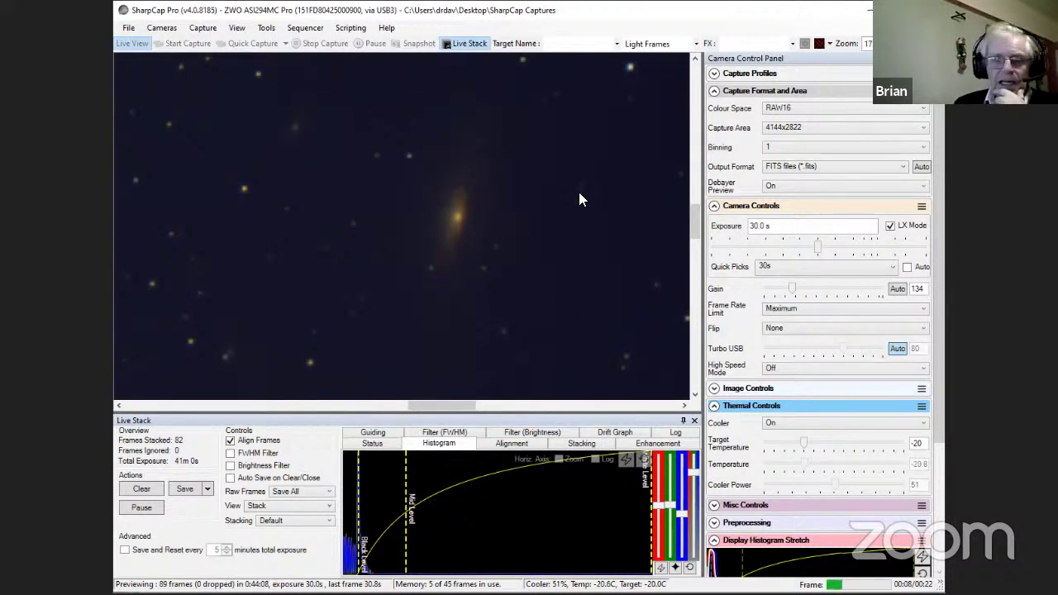
drag(448, 403, 458, 403)
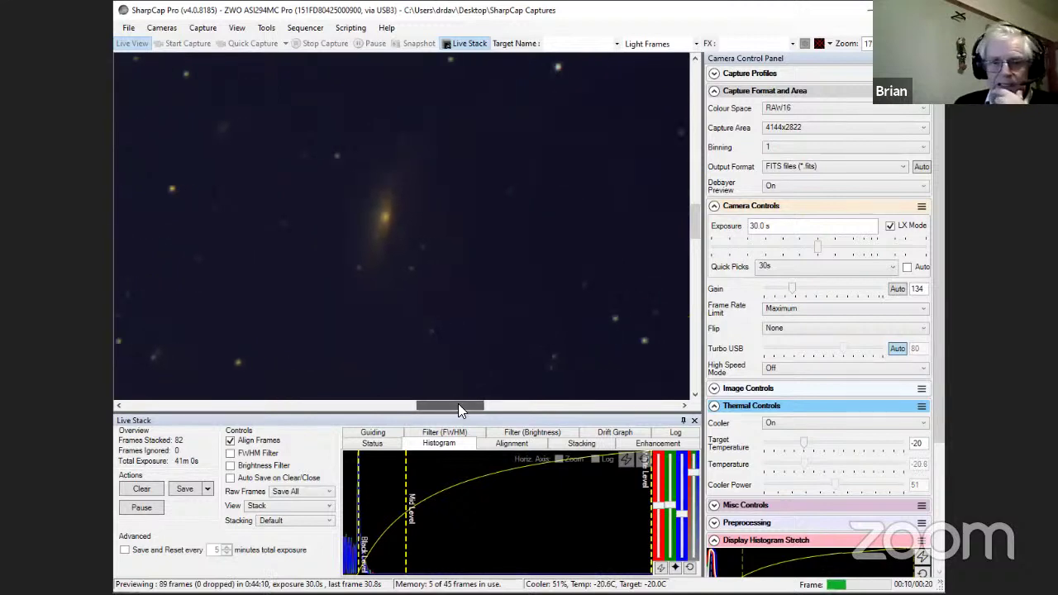
drag(698, 229, 691, 220)
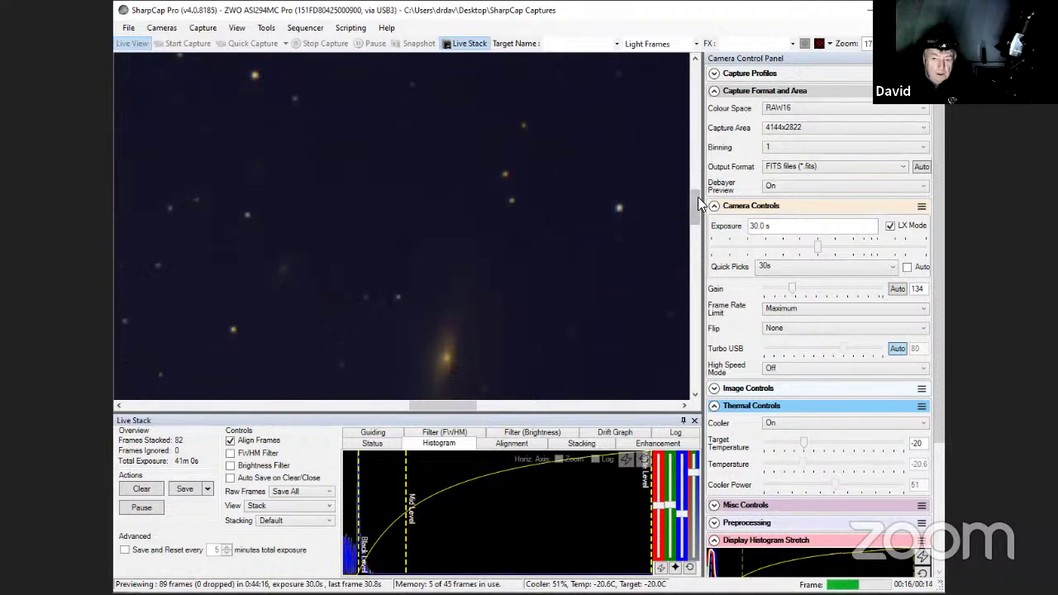
drag(697, 202, 690, 340)
drag(454, 407, 574, 410)
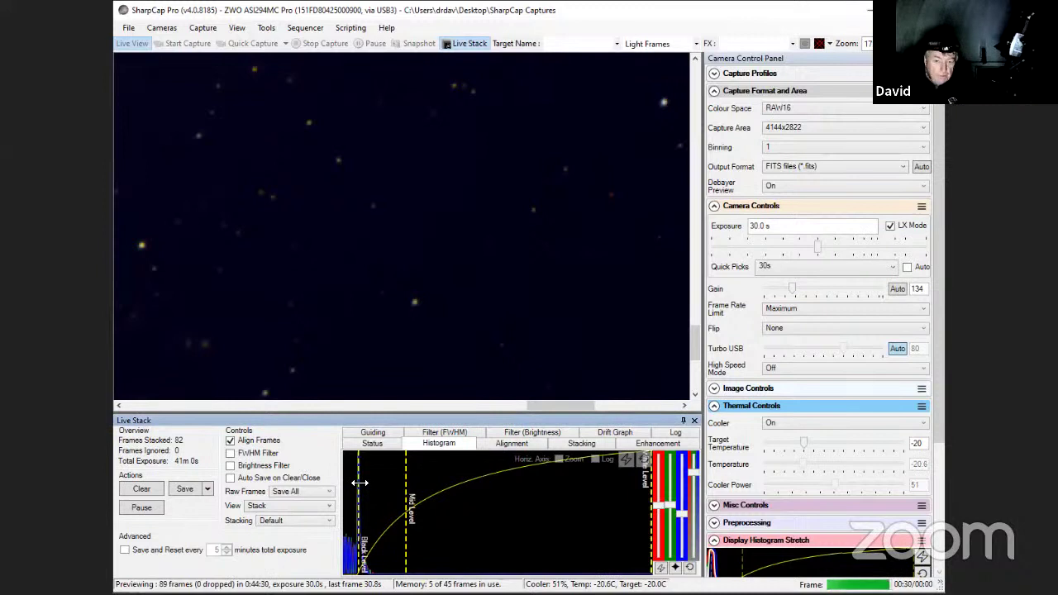
Step: Lower the live stack's black level slightly to lift the sky background, and inspect the faint objects across the star field
drag(360, 483, 357, 485)
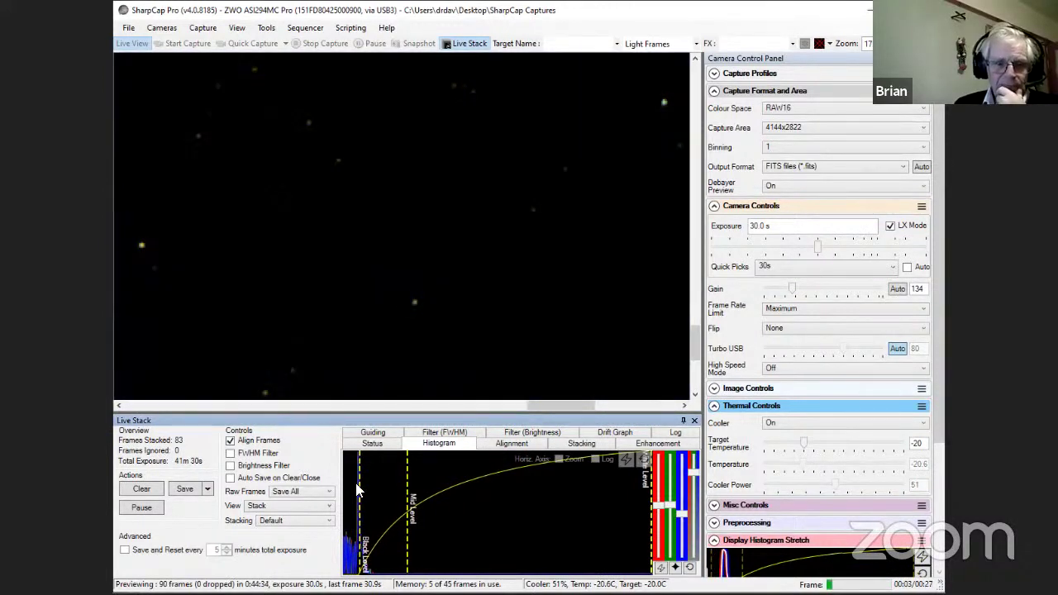
drag(362, 483, 357, 483)
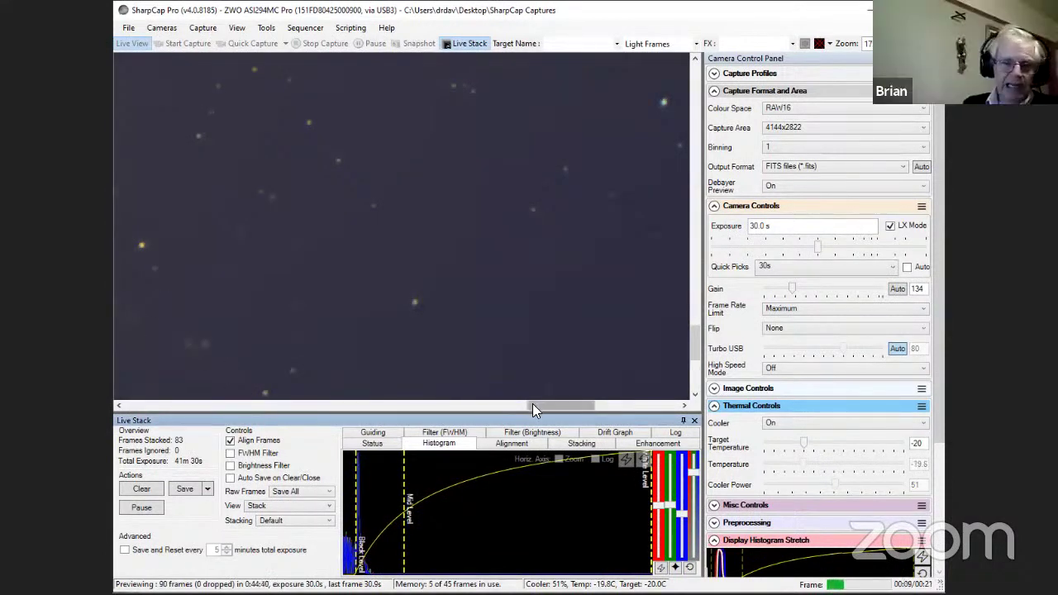
drag(533, 403, 497, 410)
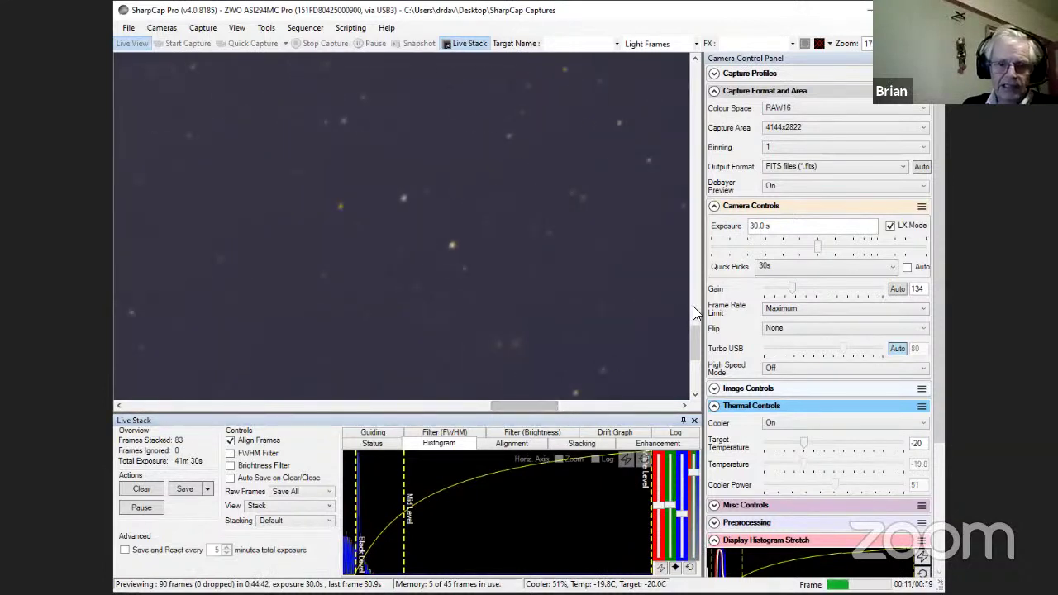
drag(696, 328, 698, 346)
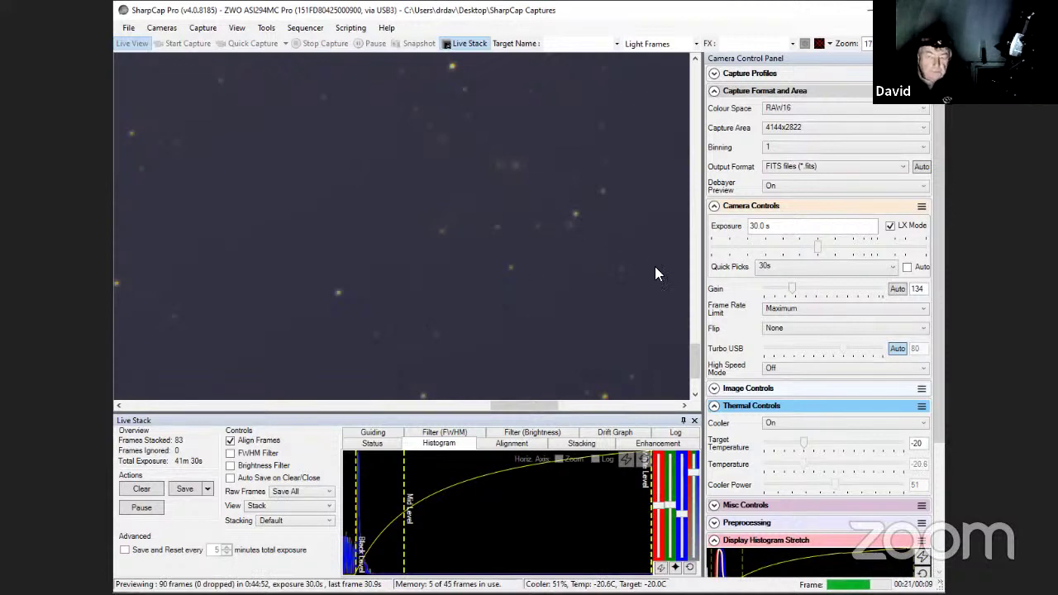
scroll(696, 357, up, 3)
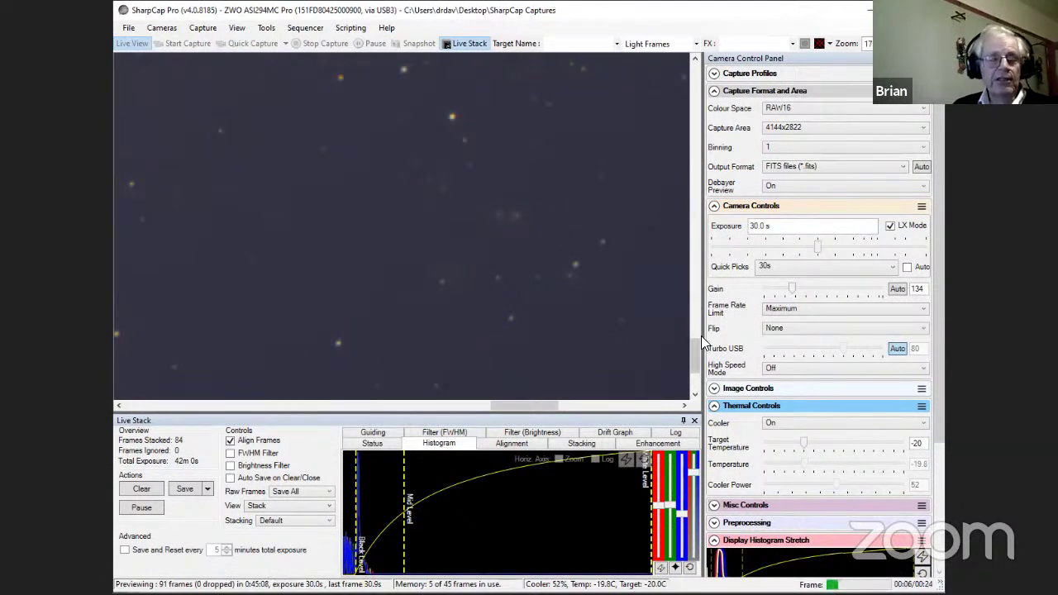
drag(695, 349, 696, 354)
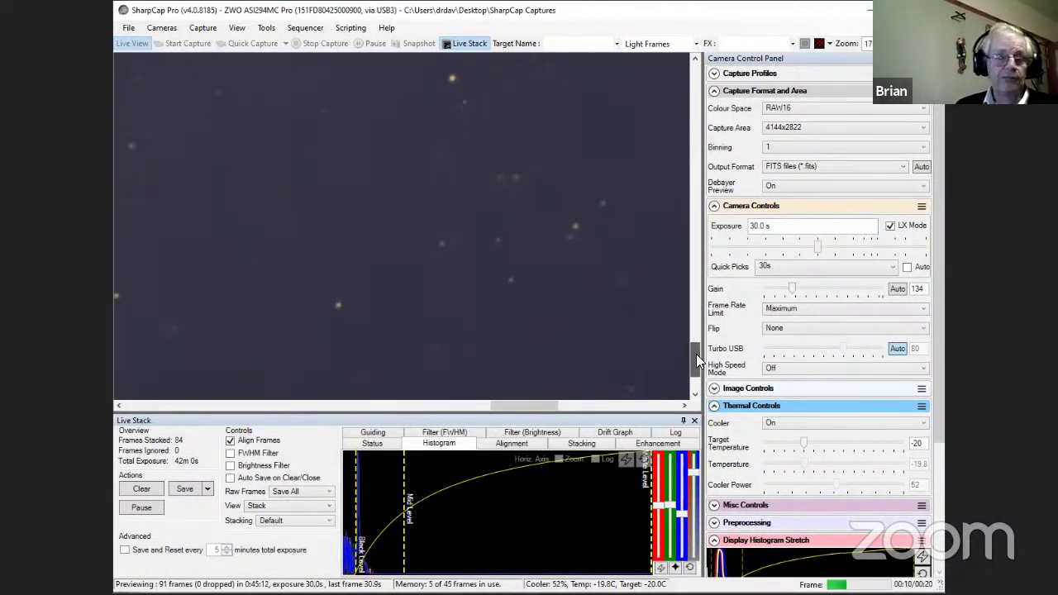
scroll(696, 354, up, 1)
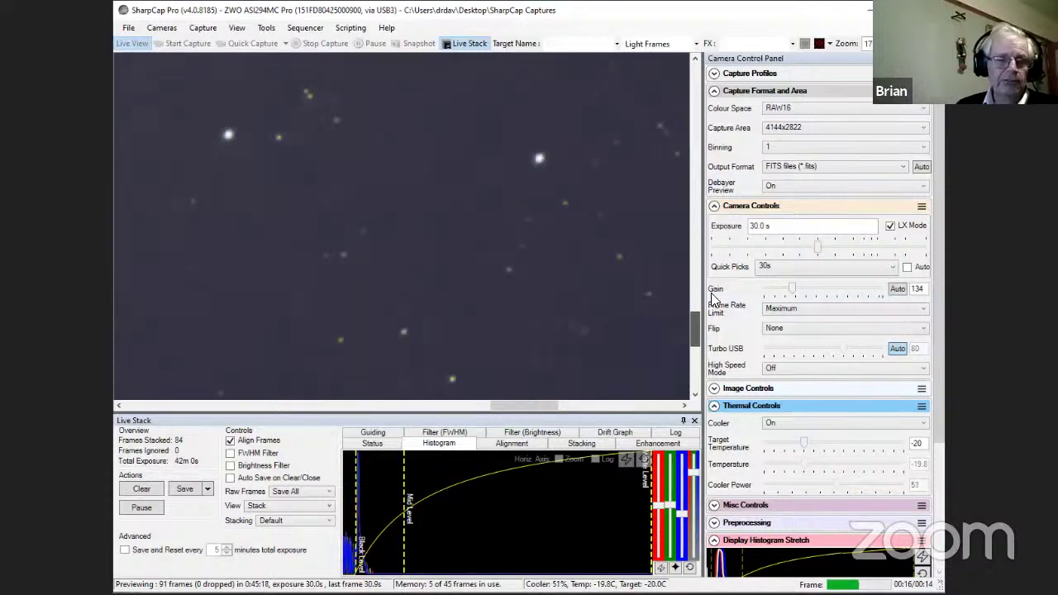
drag(701, 356, 698, 229)
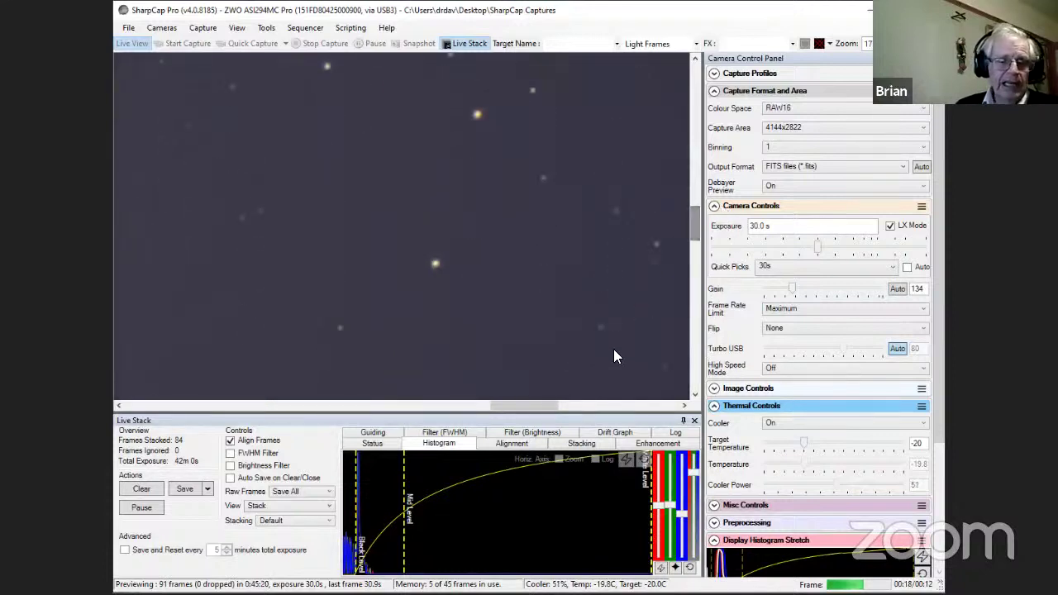
drag(531, 405, 421, 424)
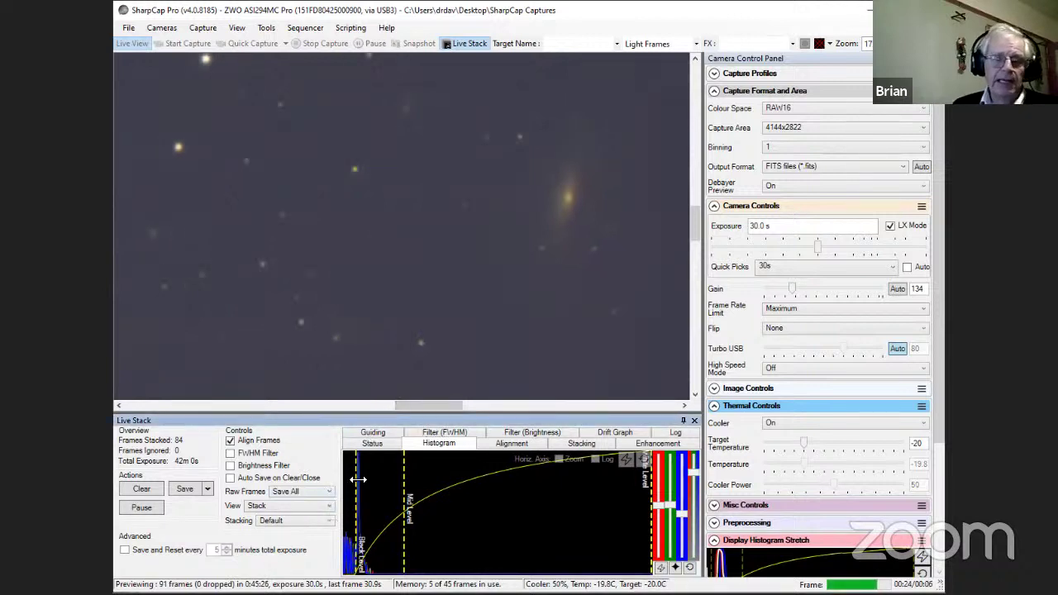
Step: Fine-tune the black level around the bright galaxy's view and raise the mid level in the live stack histogram
drag(358, 480, 360, 483)
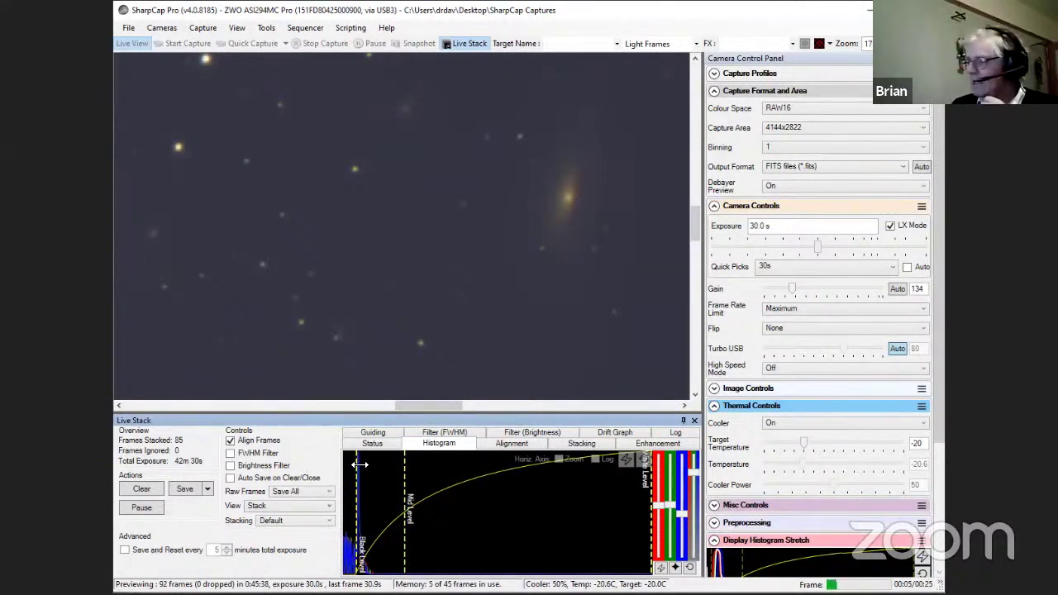
drag(357, 465, 359, 465)
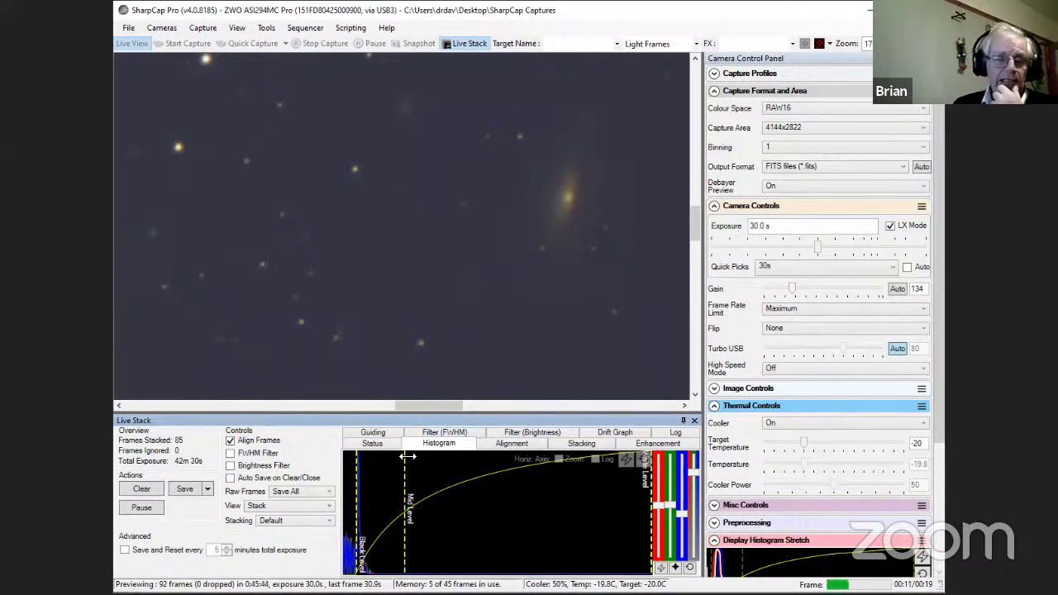
drag(406, 479, 419, 476)
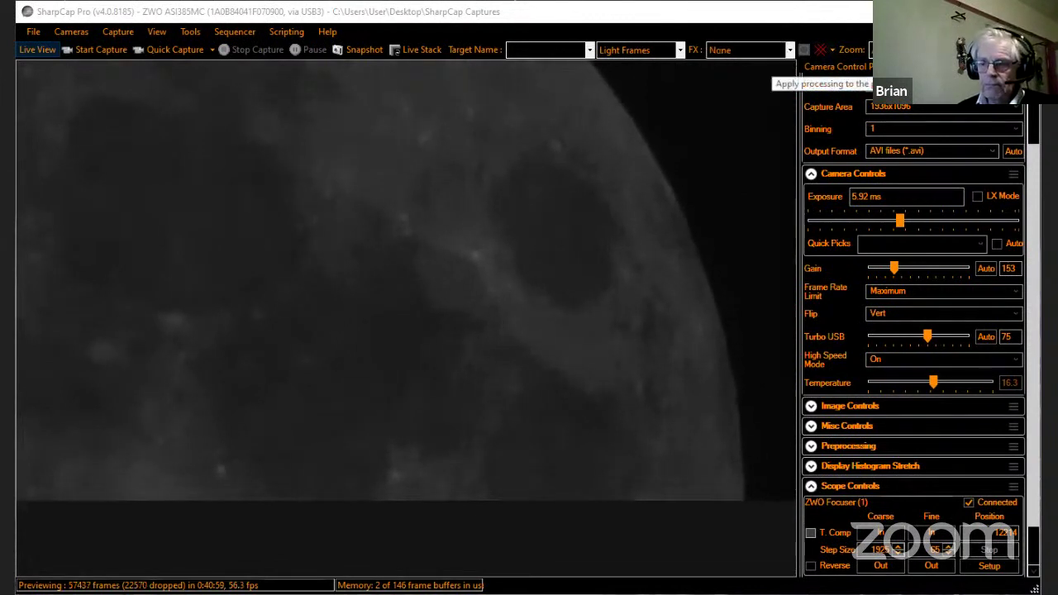
Step: Try the moon preview at 100% zoom, settle on 50%, and raise the camera exposure to 8.28 ms
click(875, 49)
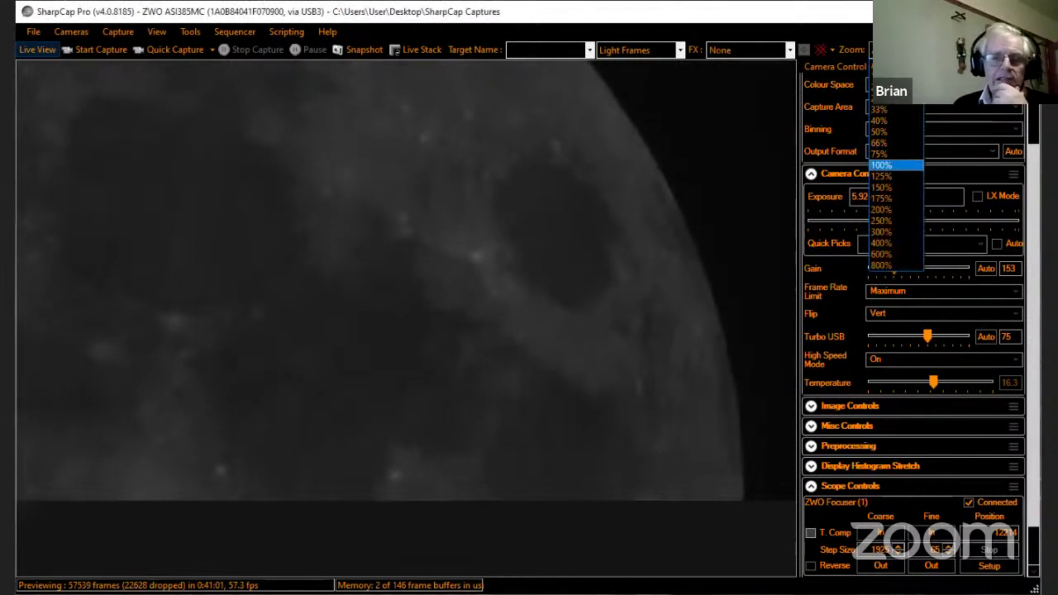
click(881, 165)
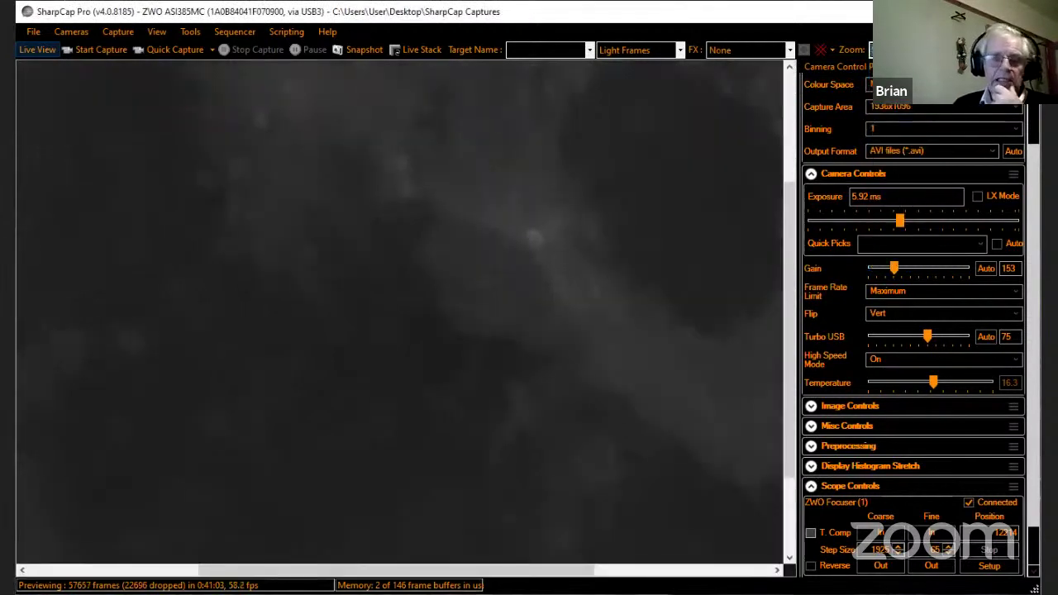
click(875, 50)
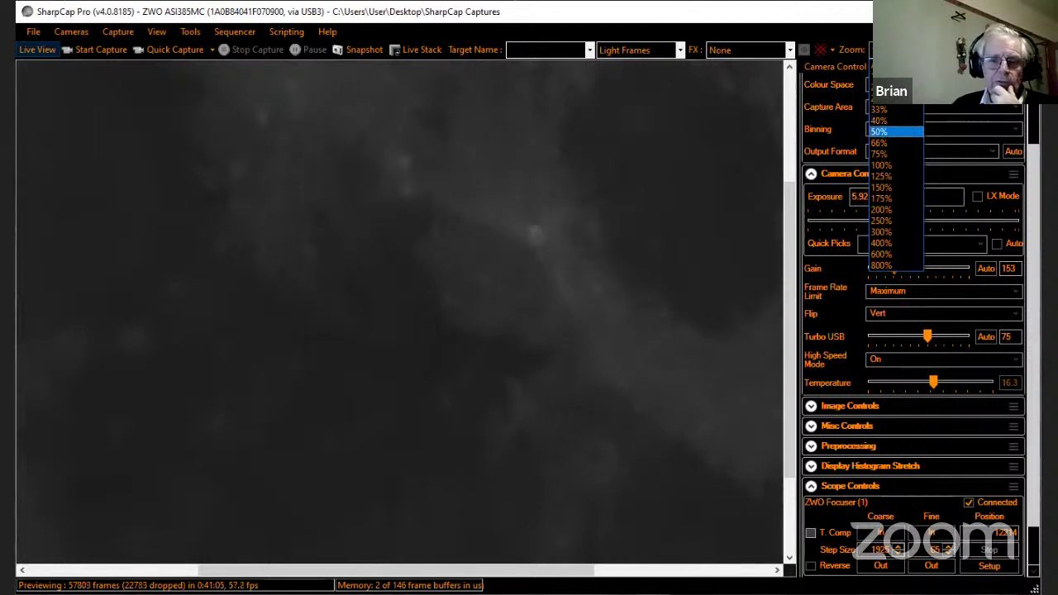
click(882, 132)
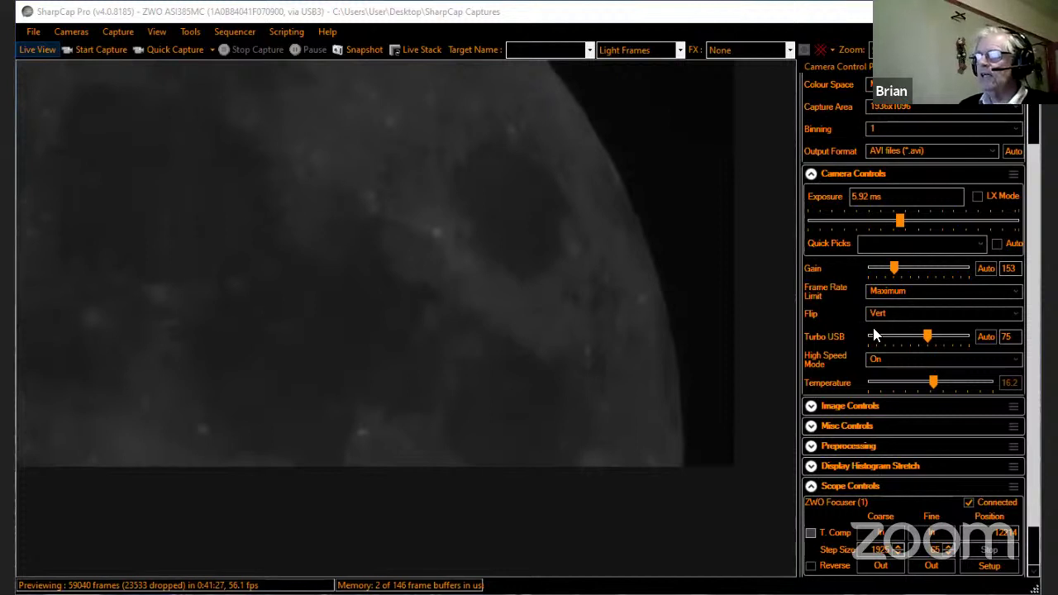
mouse_move(898, 220)
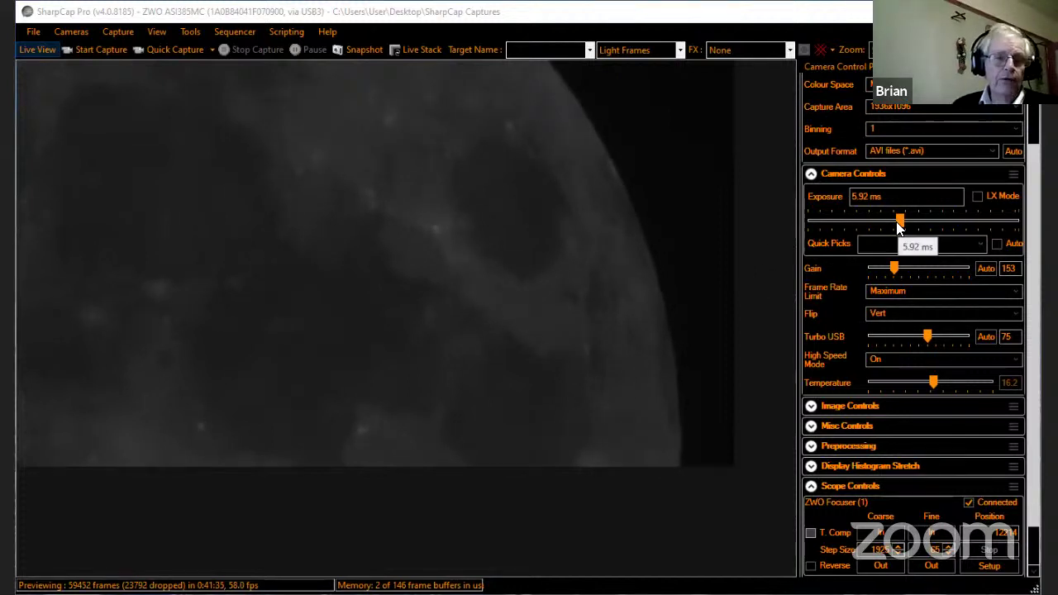
drag(898, 227, 904, 230)
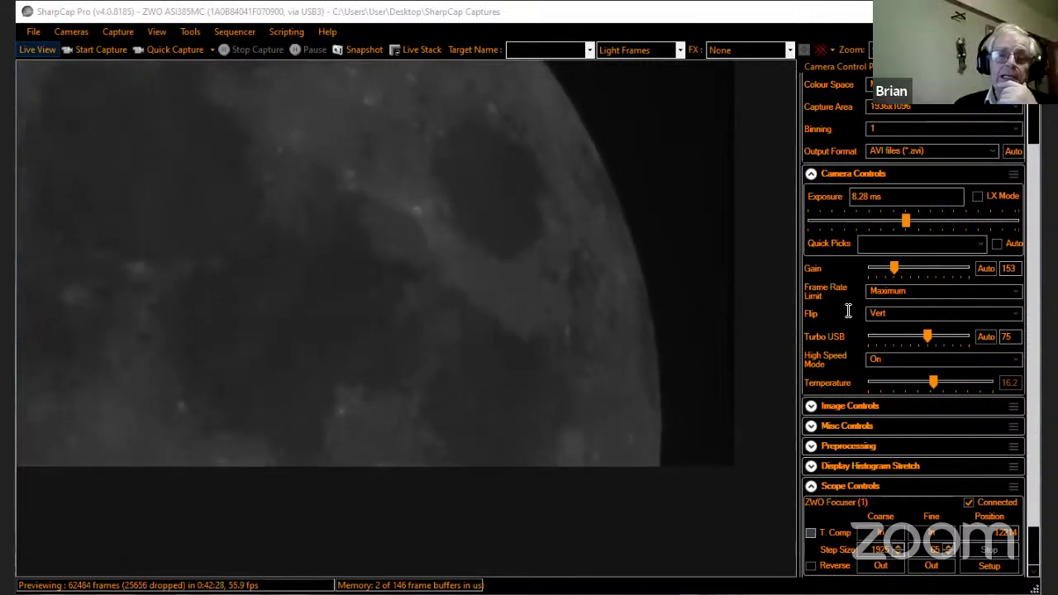
Step: Set the focuser's fine step size to 35 and step the focus outward to position 12249
click(950, 554)
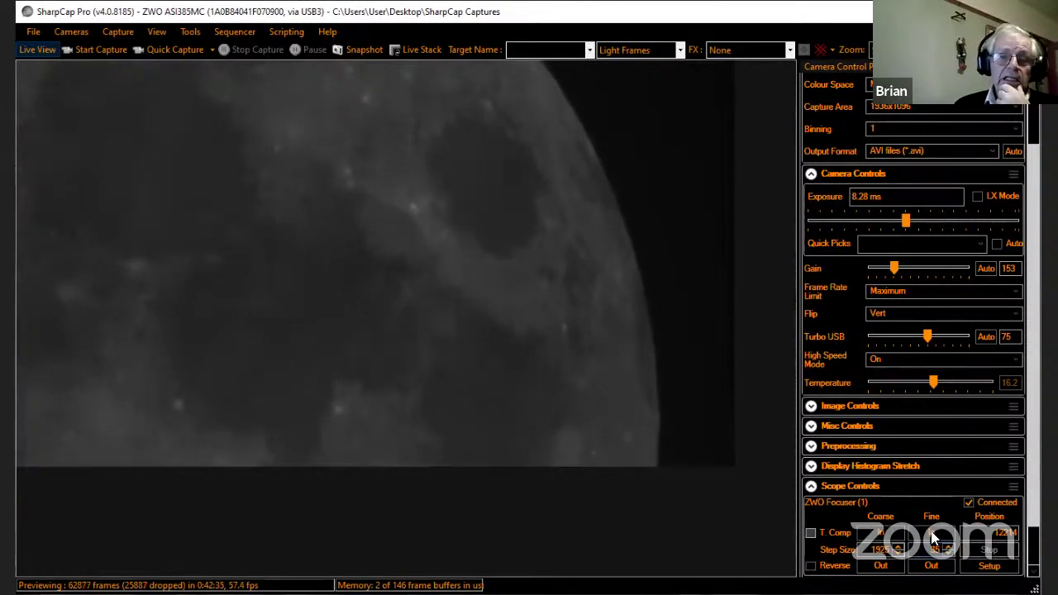
scroll(935, 533, down, 2)
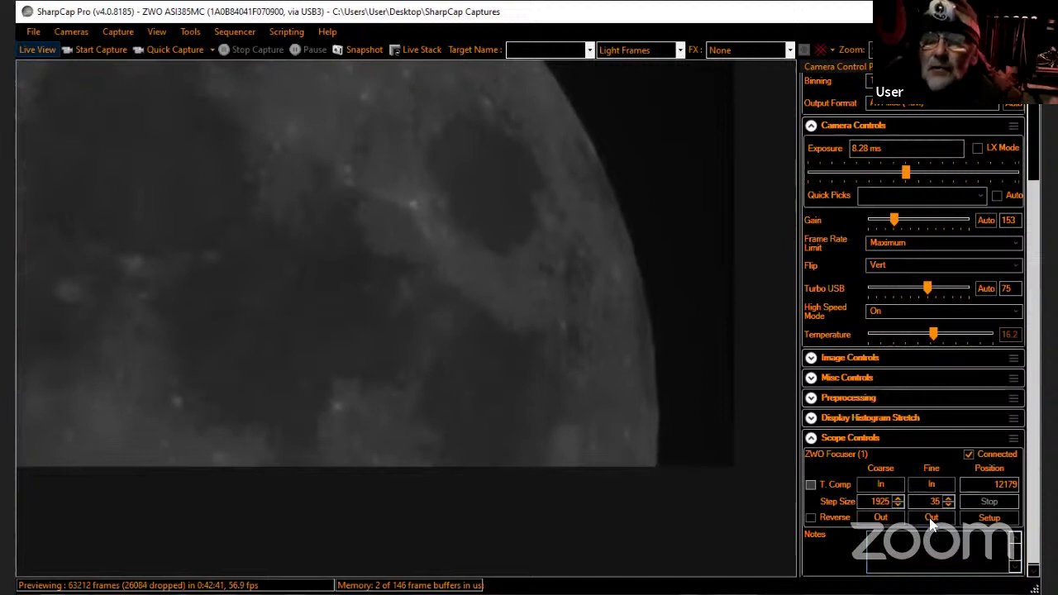
click(932, 518)
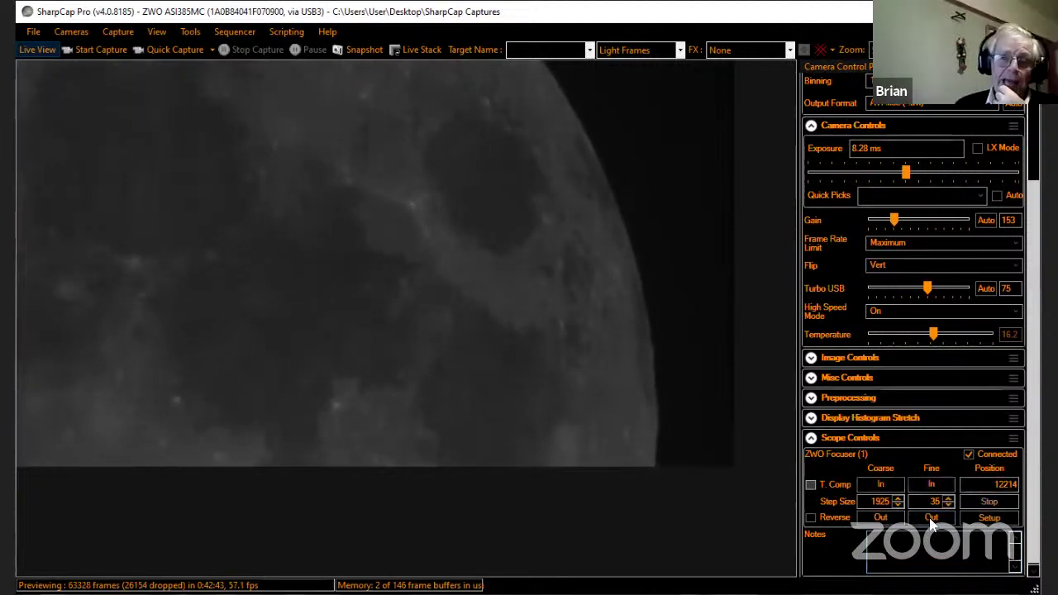
click(932, 519)
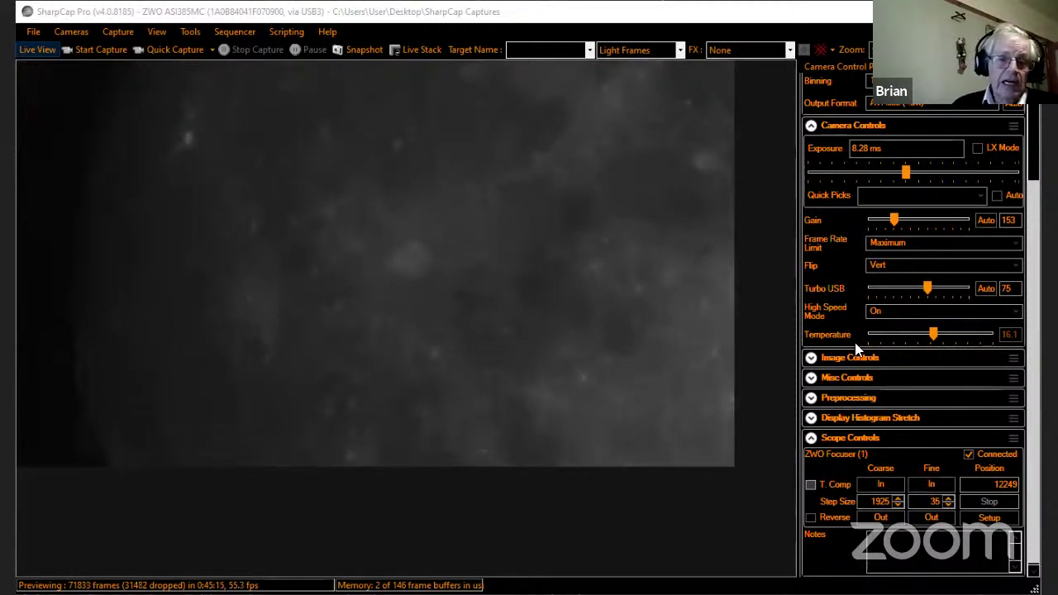
Step: Set the camera's red white balance to 23 and enlarge the moon preview to fill the window's width
click(810, 359)
drag(903, 401, 888, 385)
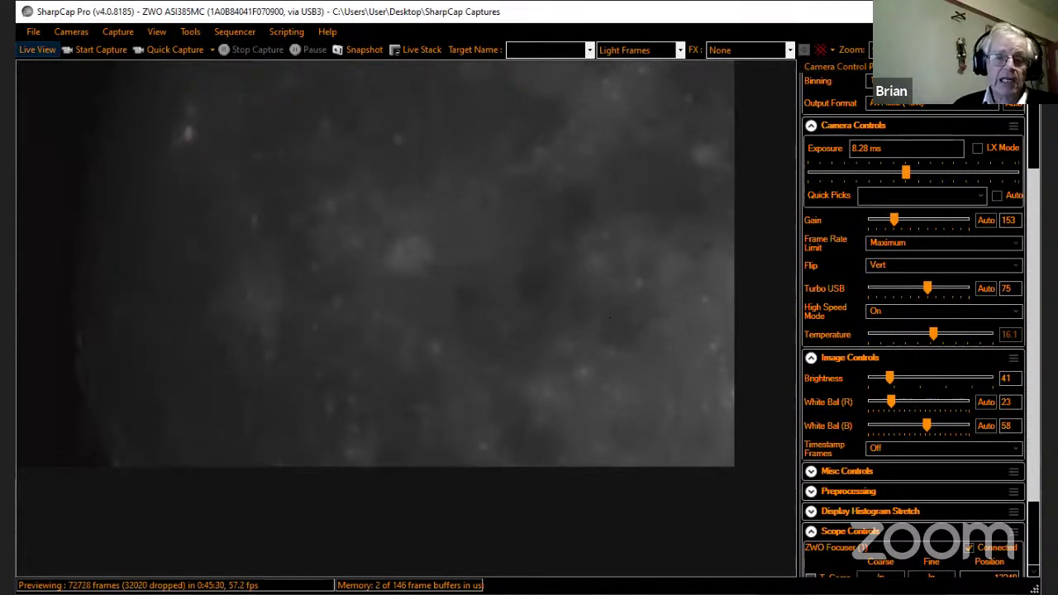
click(897, 50)
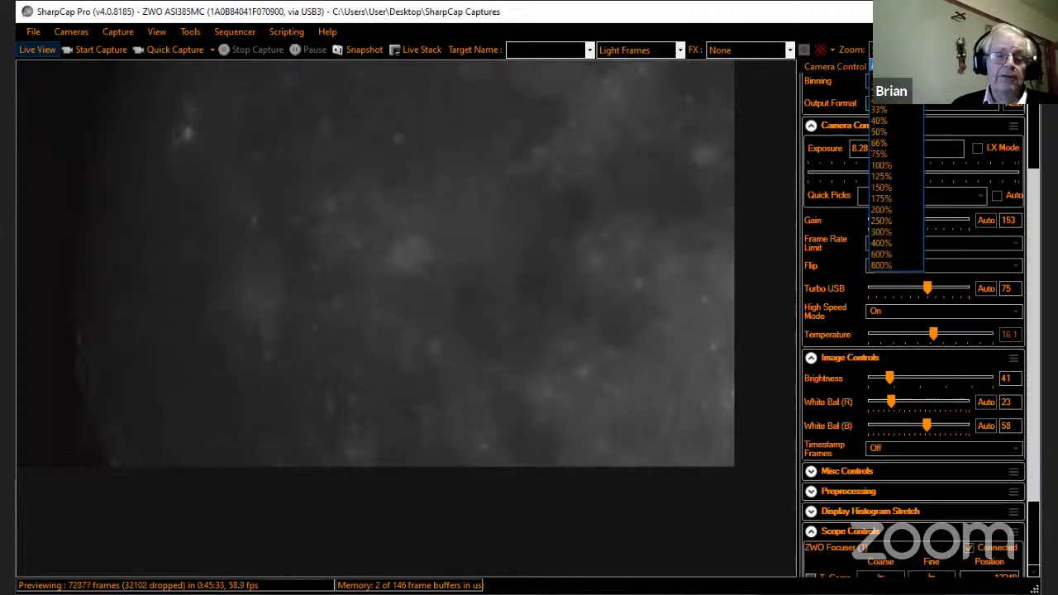
click(881, 87)
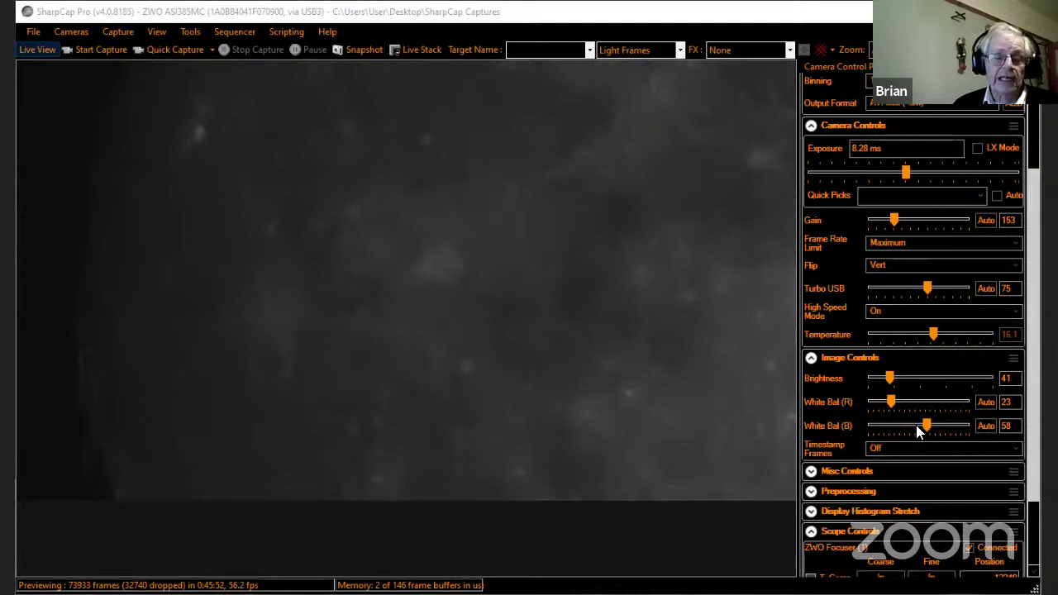
Step: Set the camera's blue white balance to 69 and its red white balance to 61
drag(916, 425, 938, 439)
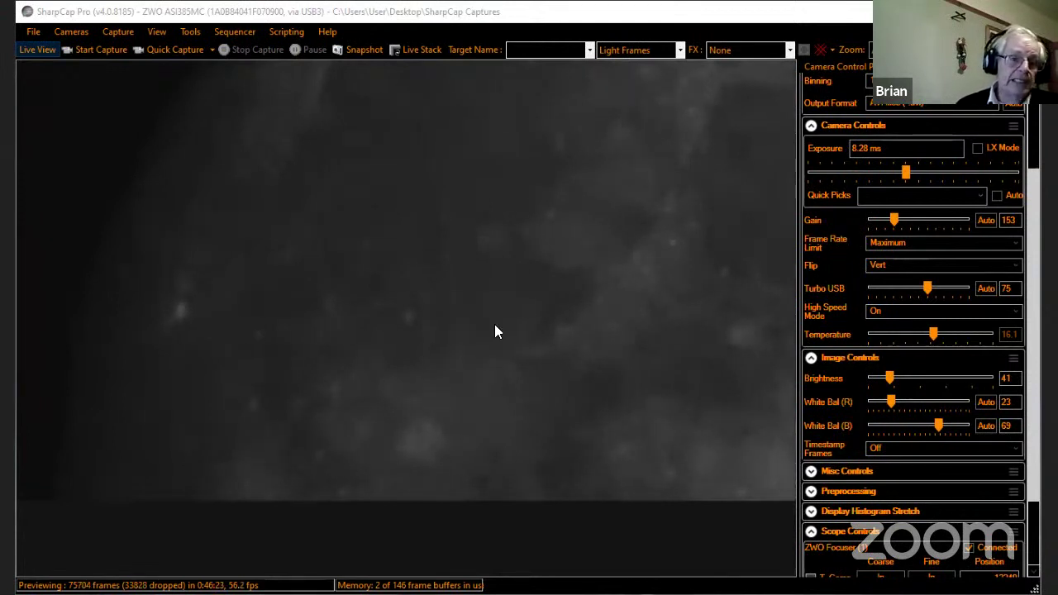
mouse_move(890, 403)
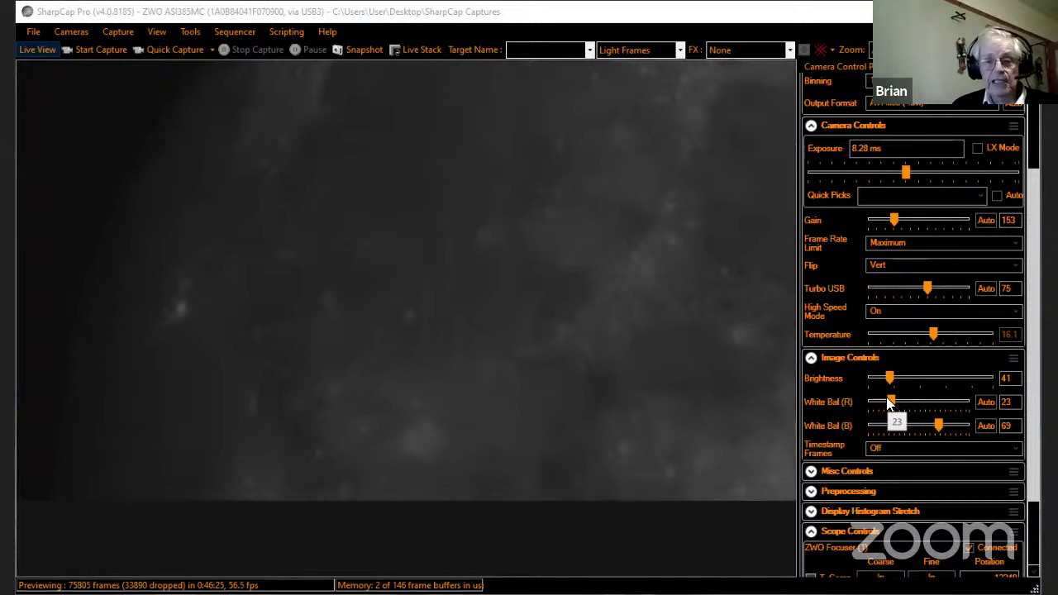
scroll(890, 403, up, 4)
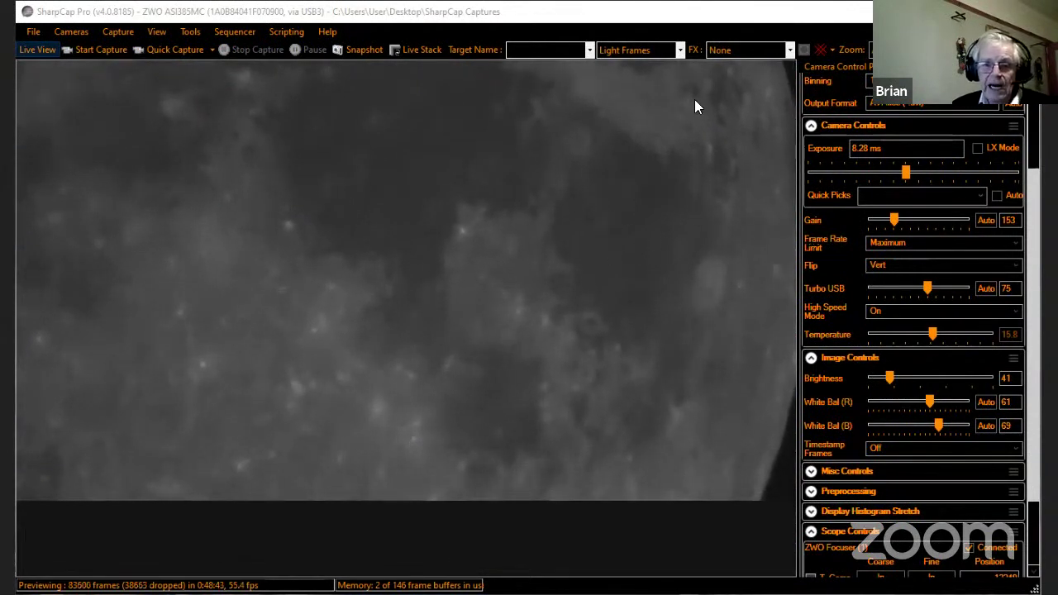
Step: Enlarge the moon preview to 125% and bring the dark plain with the small ring crater near the moon's edge into view
click(748, 49)
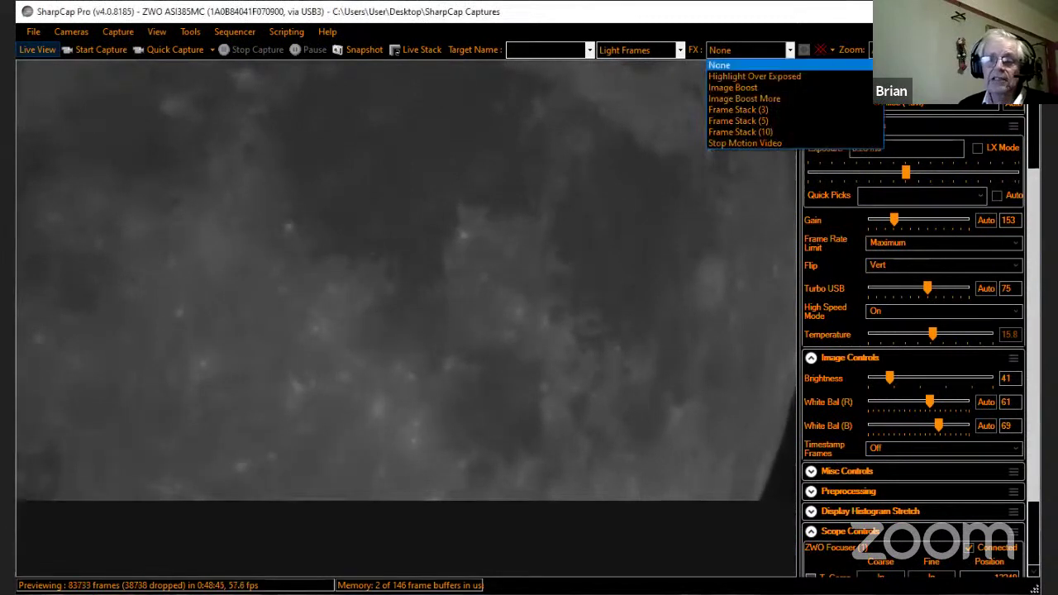
click(893, 50)
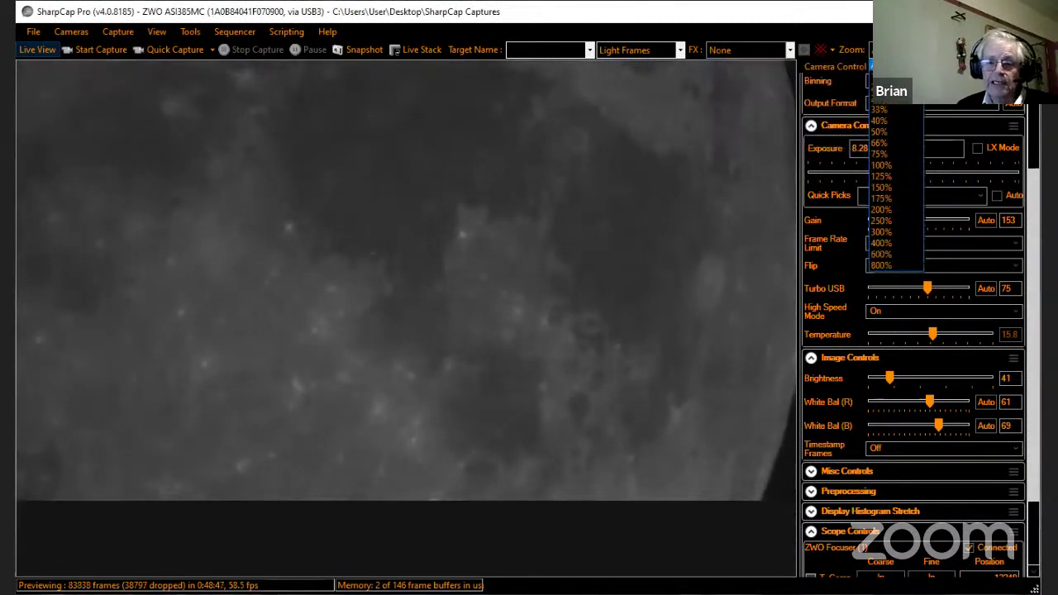
click(898, 177)
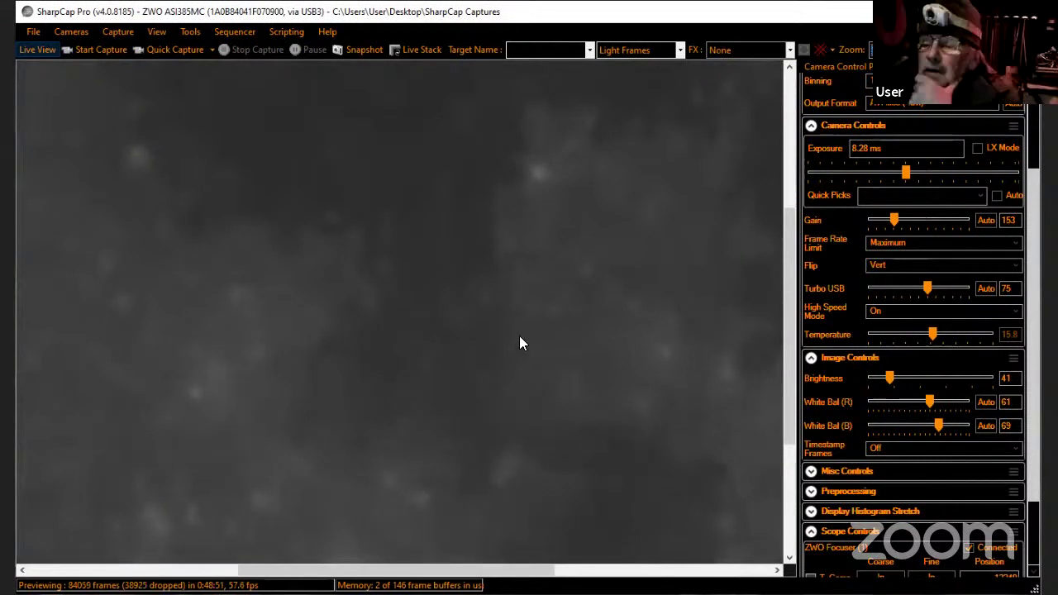
drag(786, 390, 778, 213)
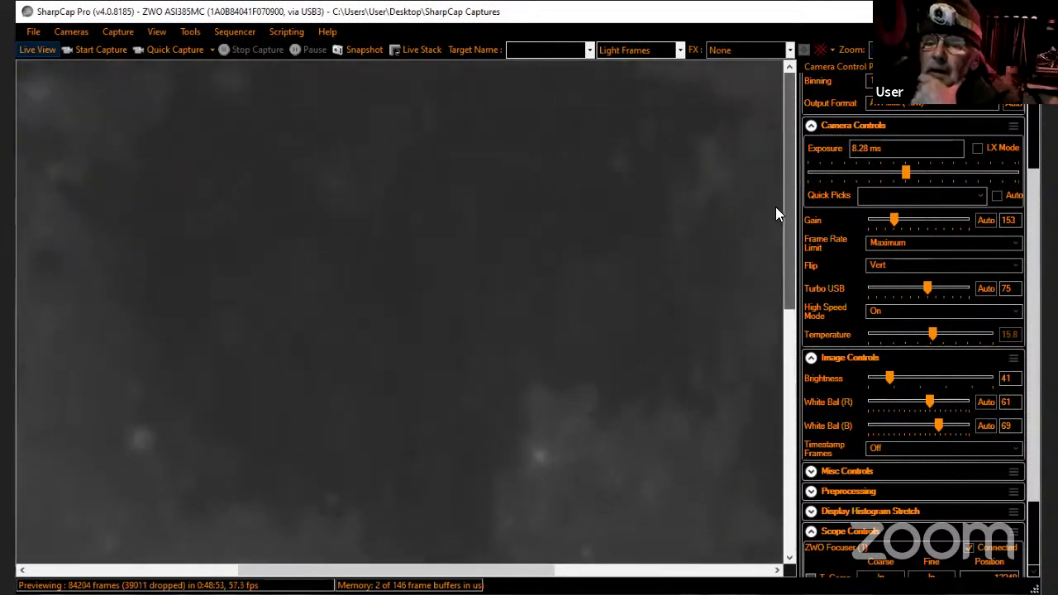
drag(793, 289, 785, 411)
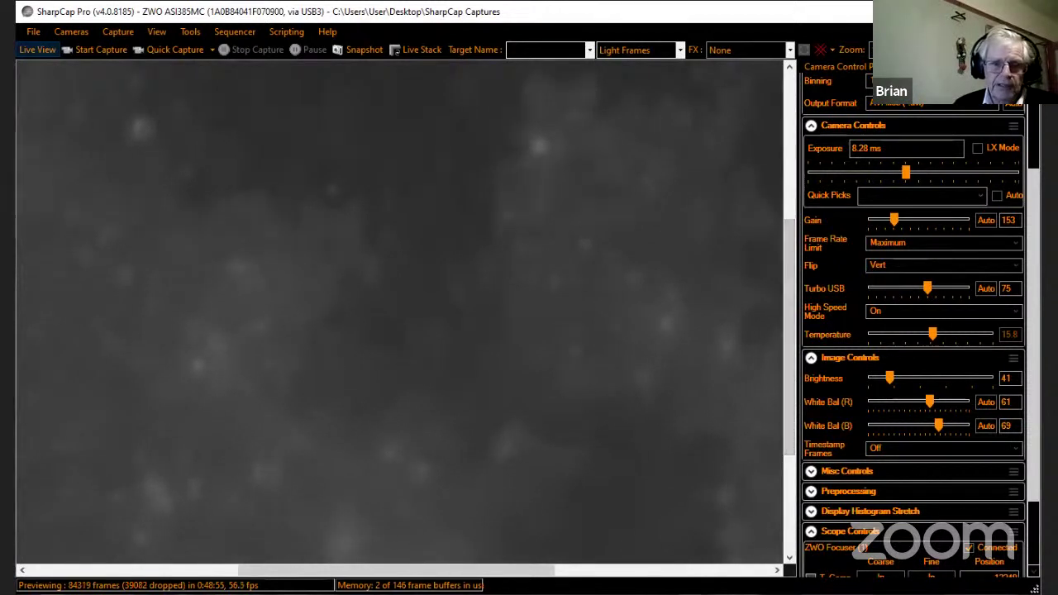
scroll(785, 438, right, 5)
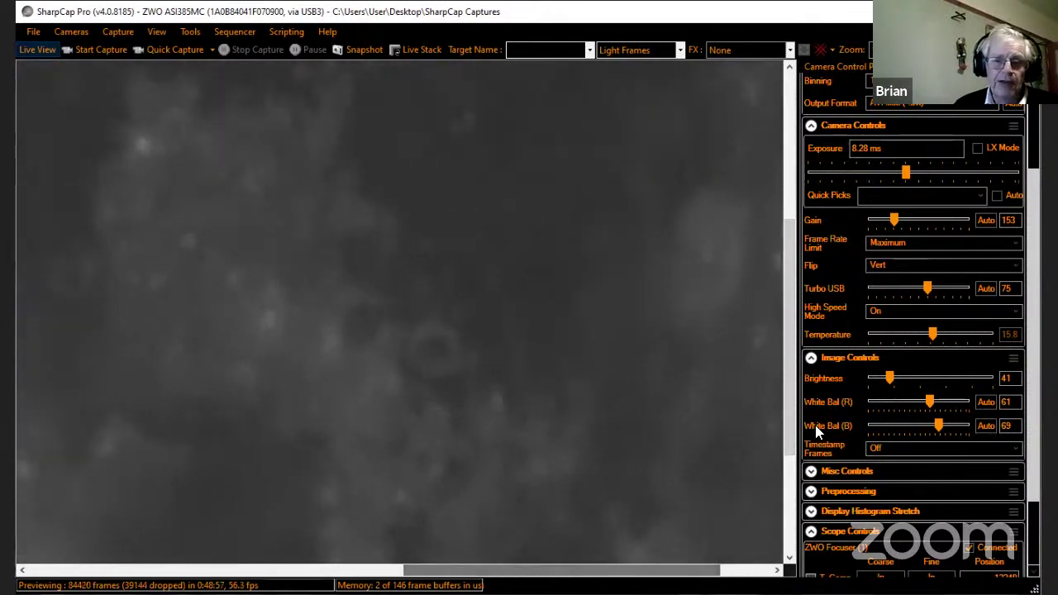
drag(784, 430, 786, 358)
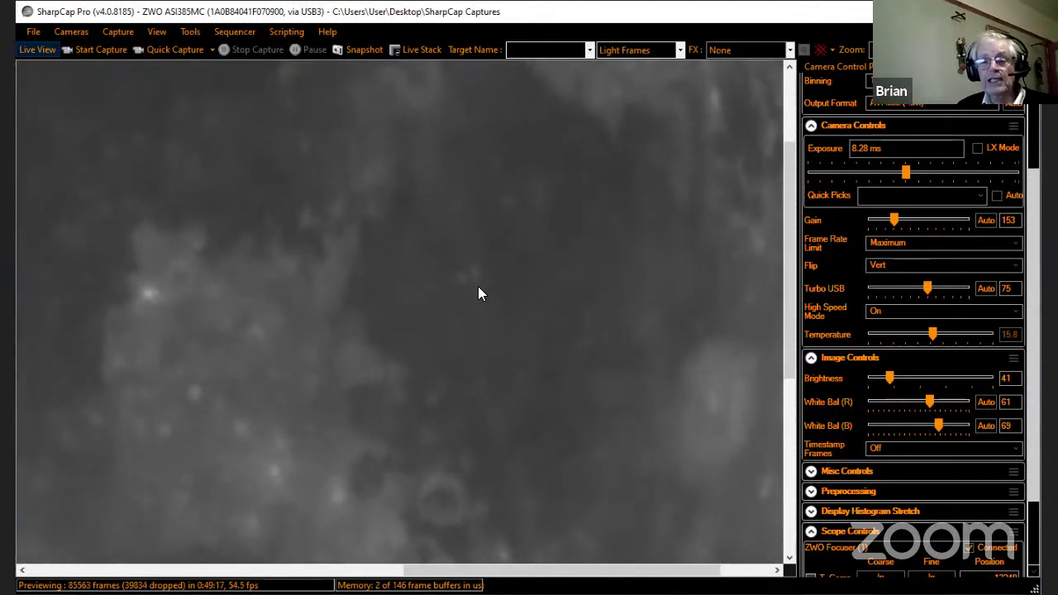
Step: Move the ZWO focuser inward in fine steps to position 12144
scroll(971, 475, down, 1)
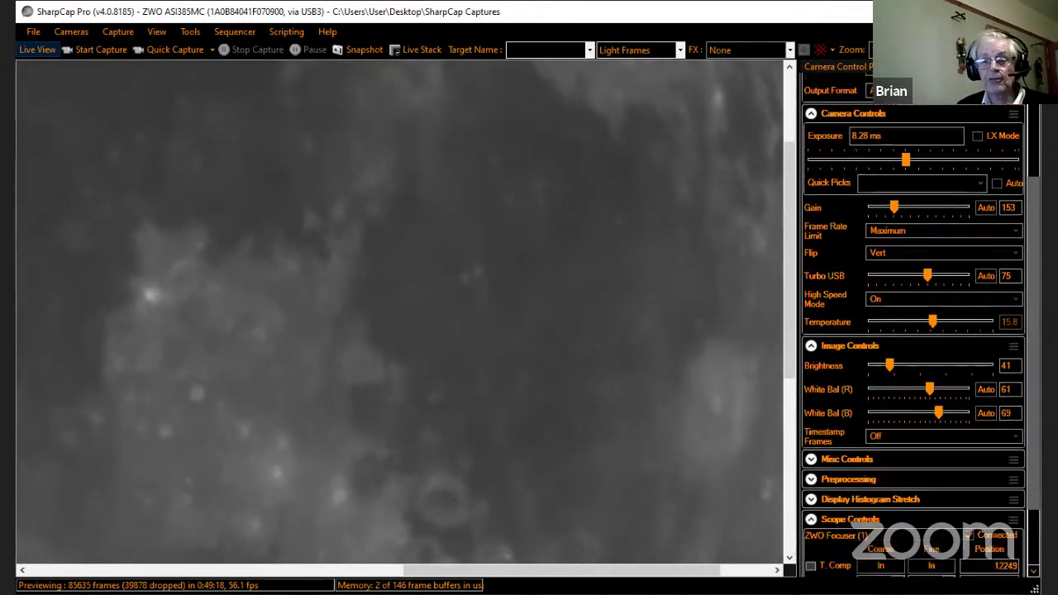
scroll(971, 476, down, 3)
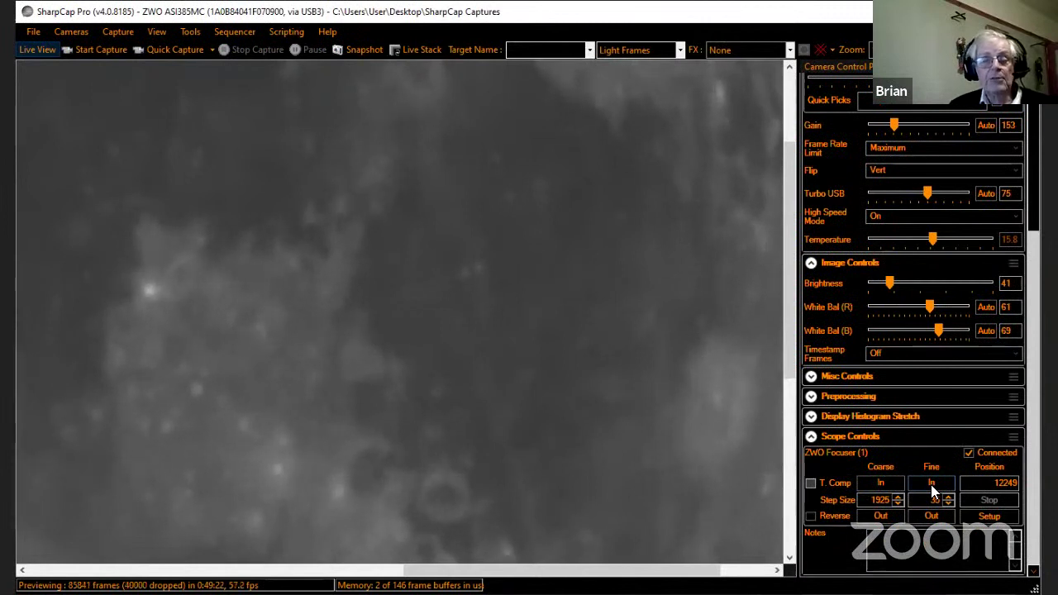
click(935, 483)
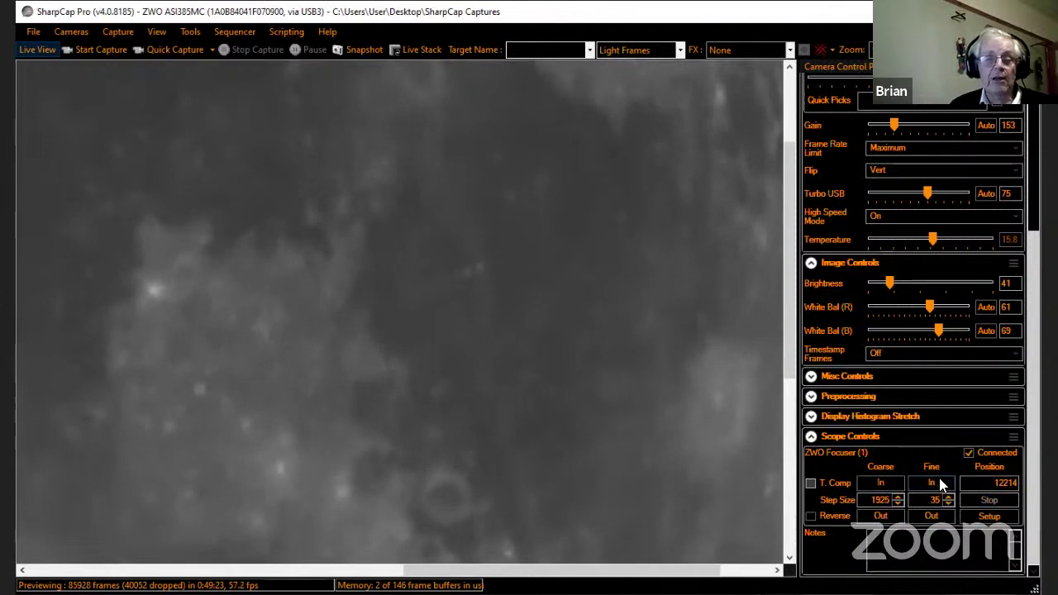
click(934, 483)
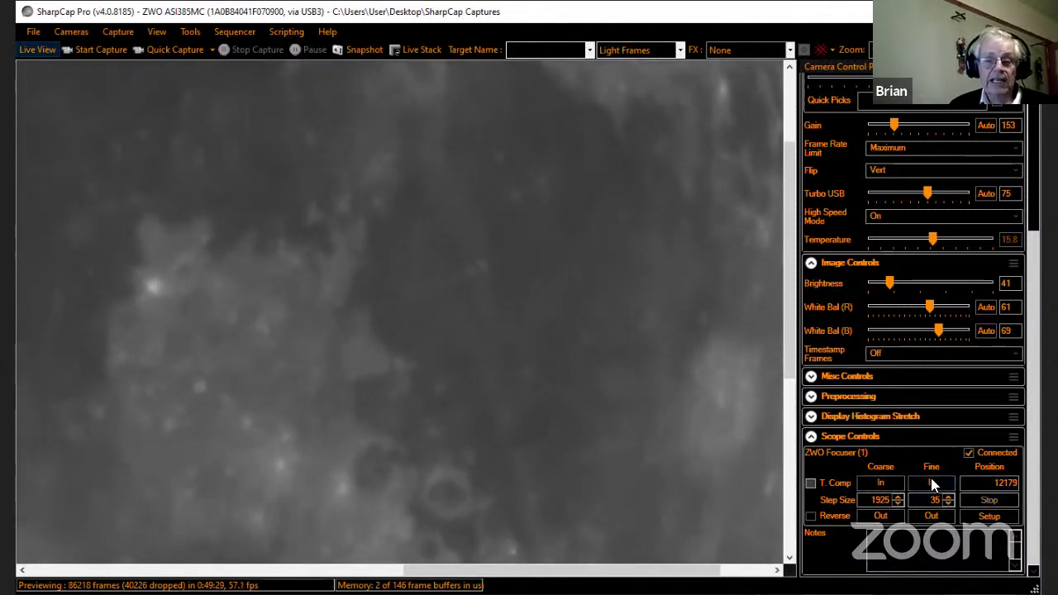
click(931, 481)
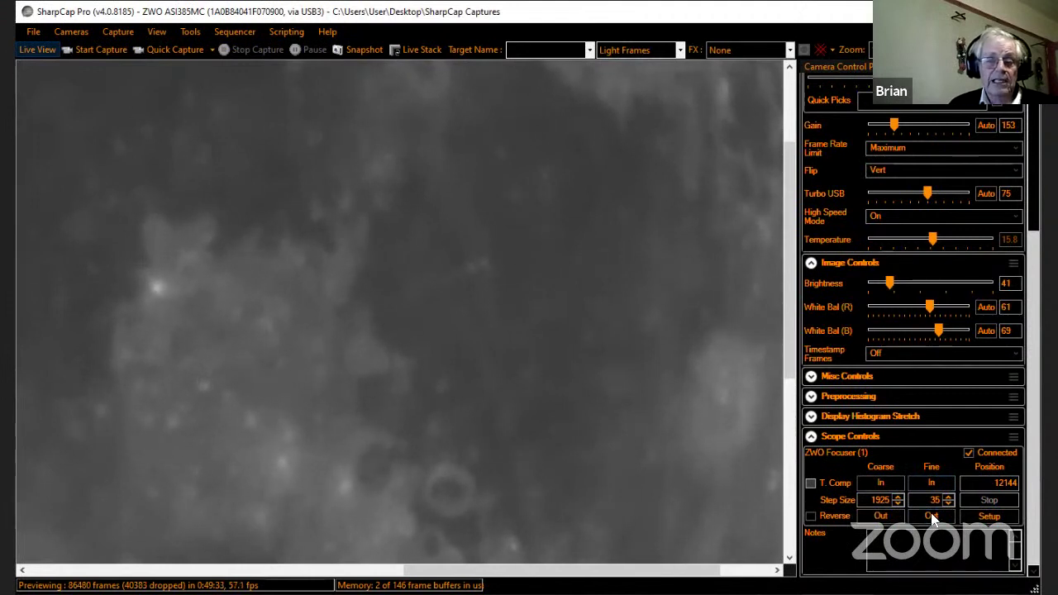
Step: Fine-tune the focus between positions 12179 and 12074, return outward to 12144, and take one more fine step inward
click(932, 516)
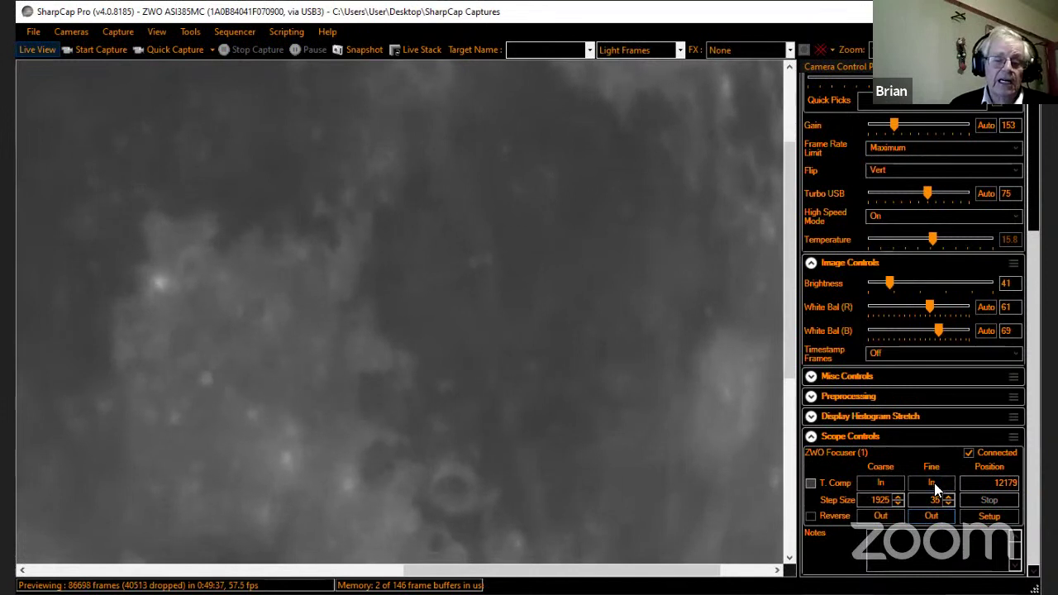
click(937, 486)
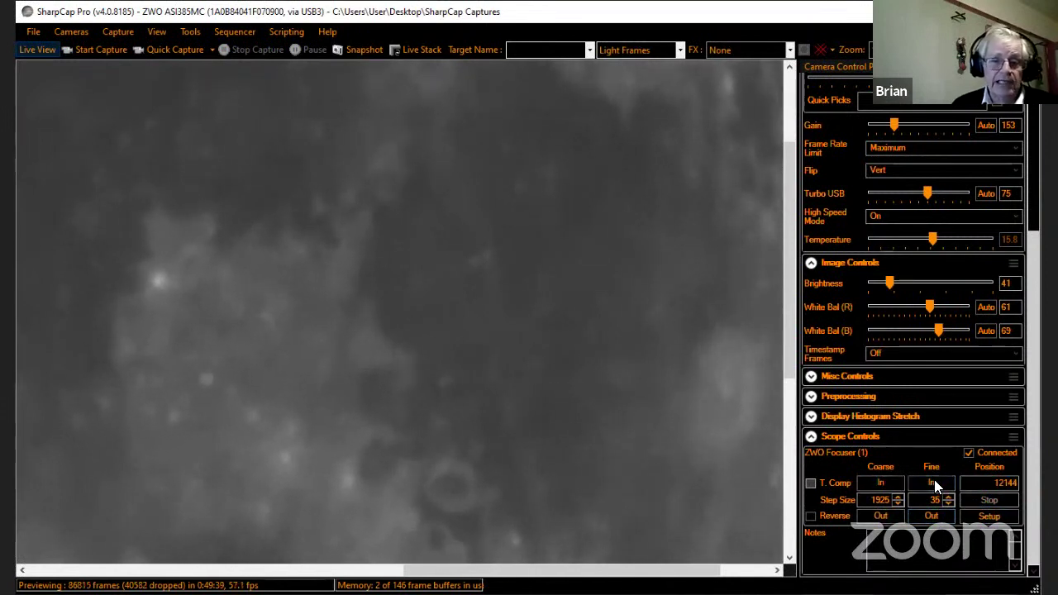
click(935, 485)
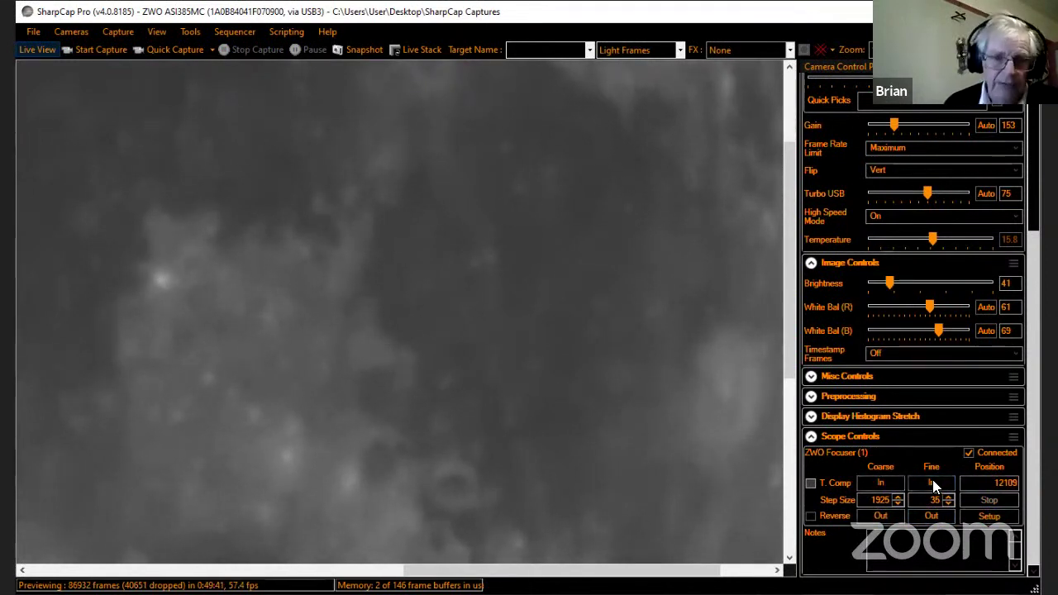
click(934, 485)
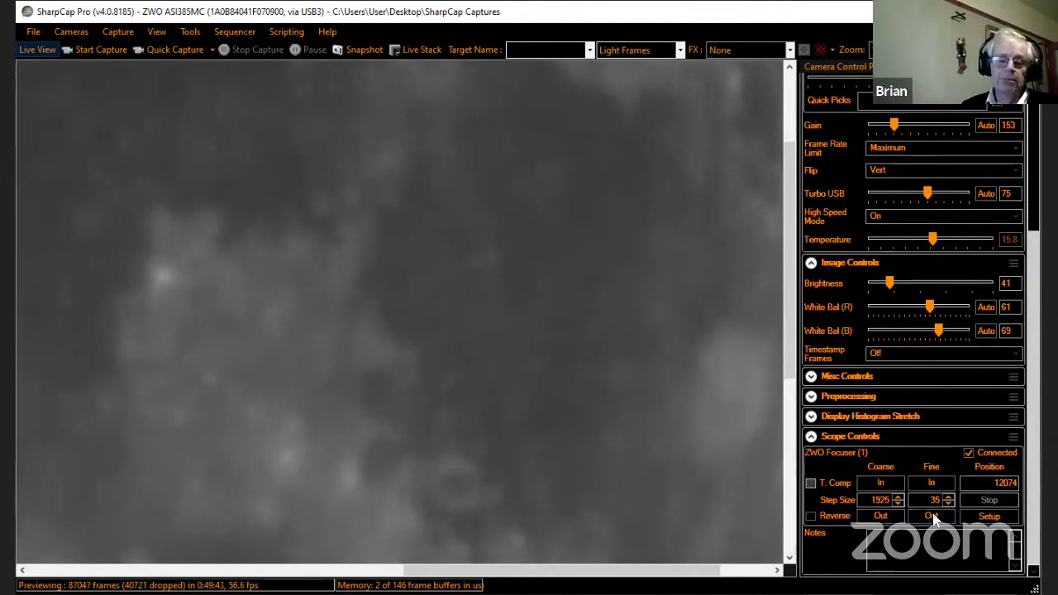
click(933, 517)
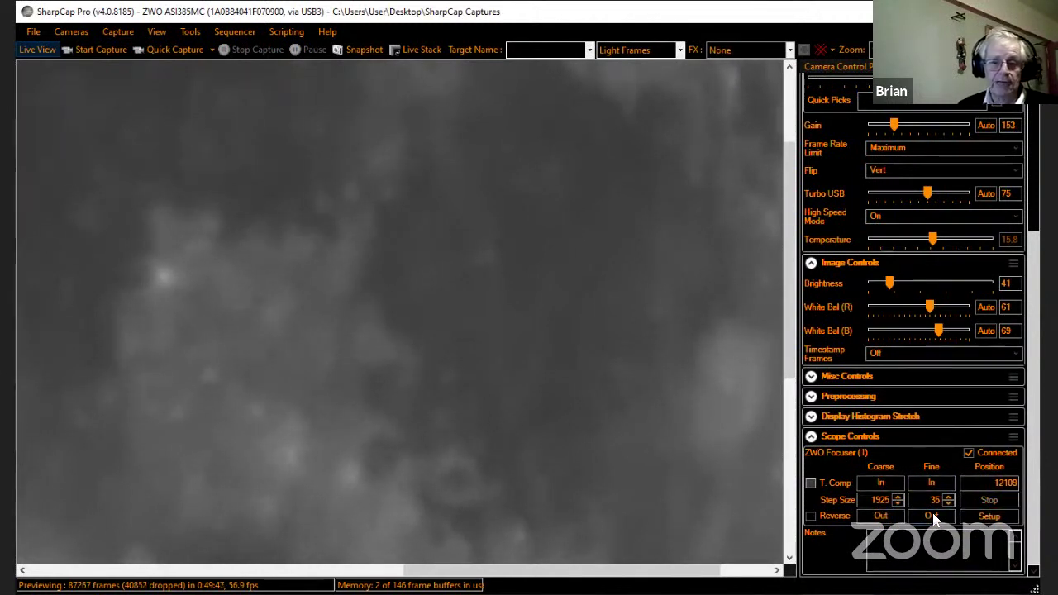
click(933, 517)
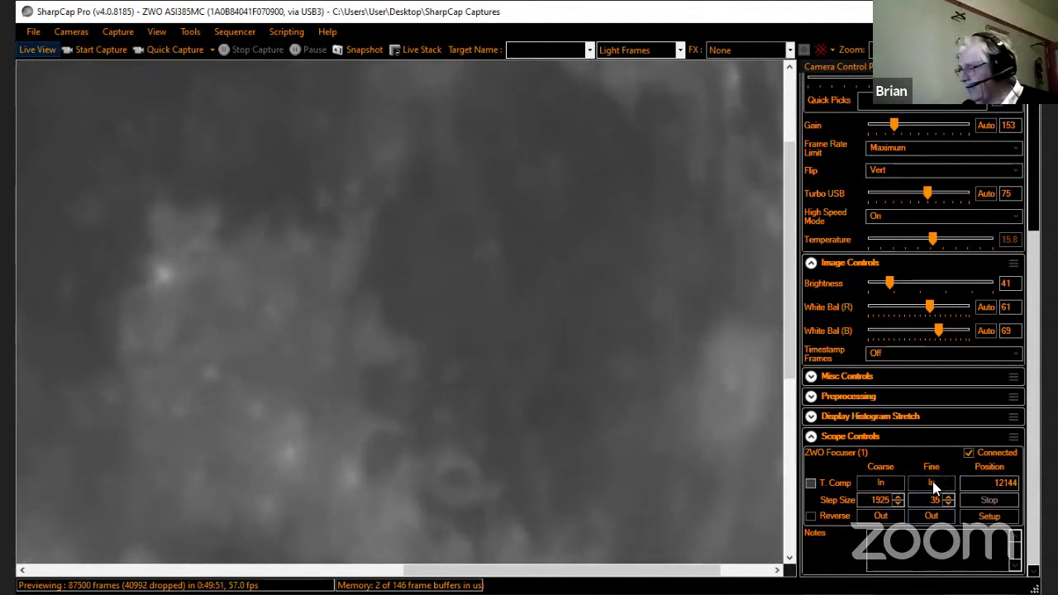
click(933, 484)
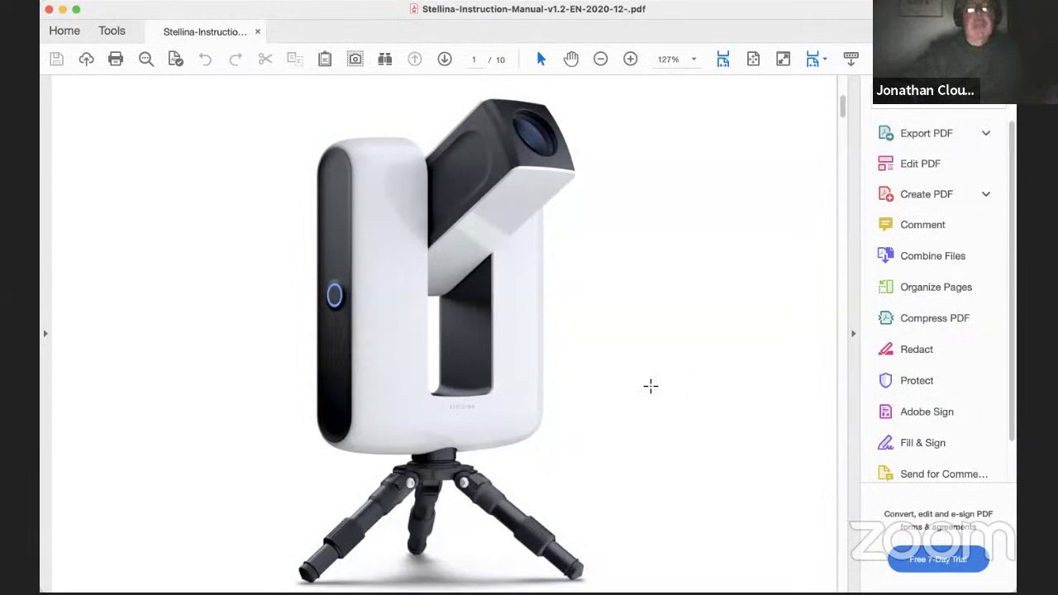
Step: Examine the Stellina telescope picture on page 1 of the instruction manual PDF in Adobe Acrobat, from its optical arm down to the tripod
scroll(634, 359, up, 2)
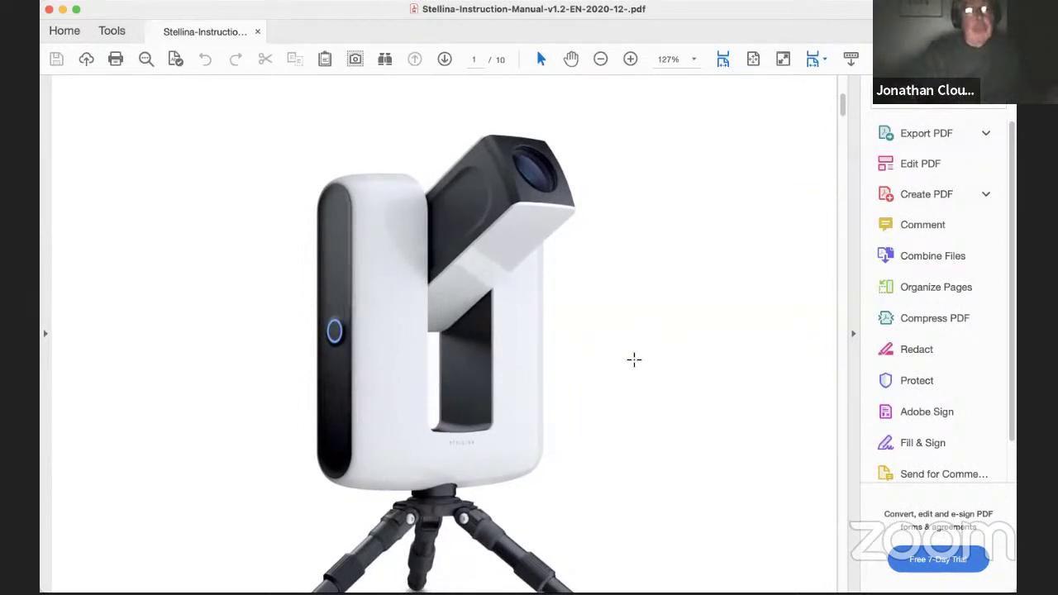
scroll(633, 359, down, 2)
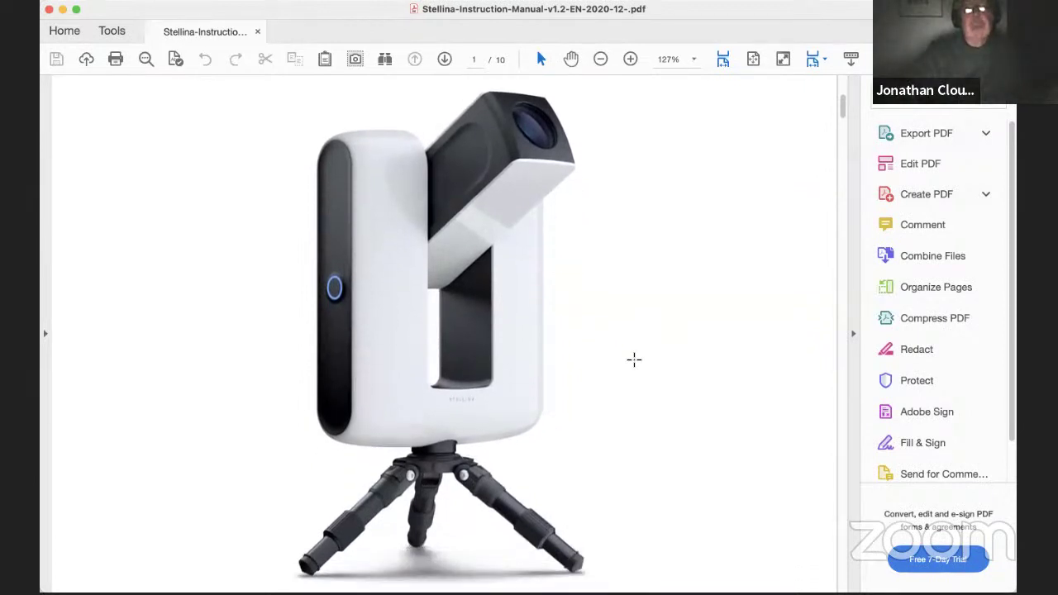
scroll(634, 359, up, 2)
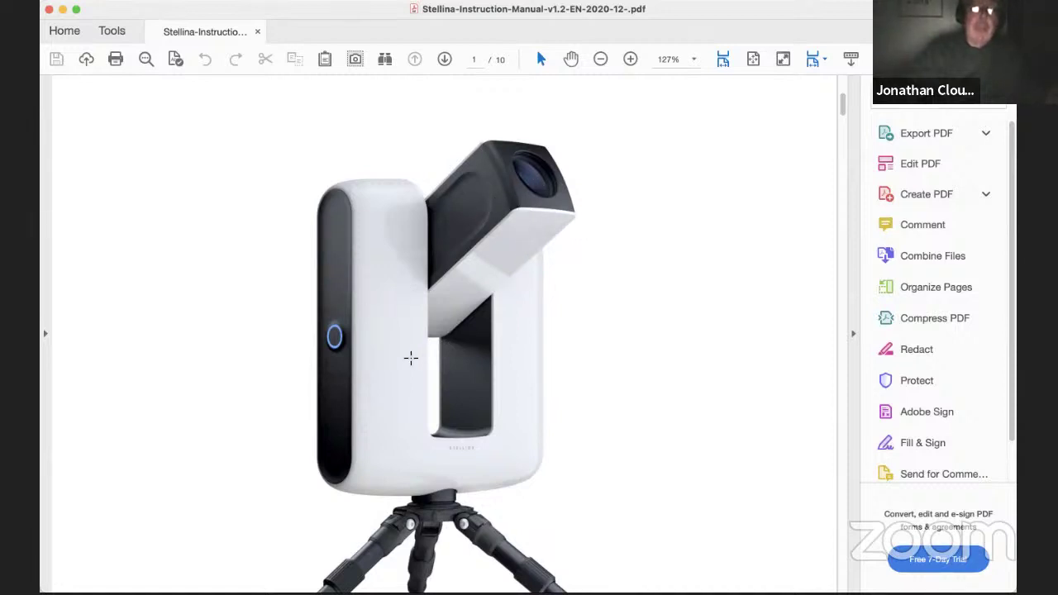
scroll(476, 376, down, 2)
scroll(472, 381, down, 2)
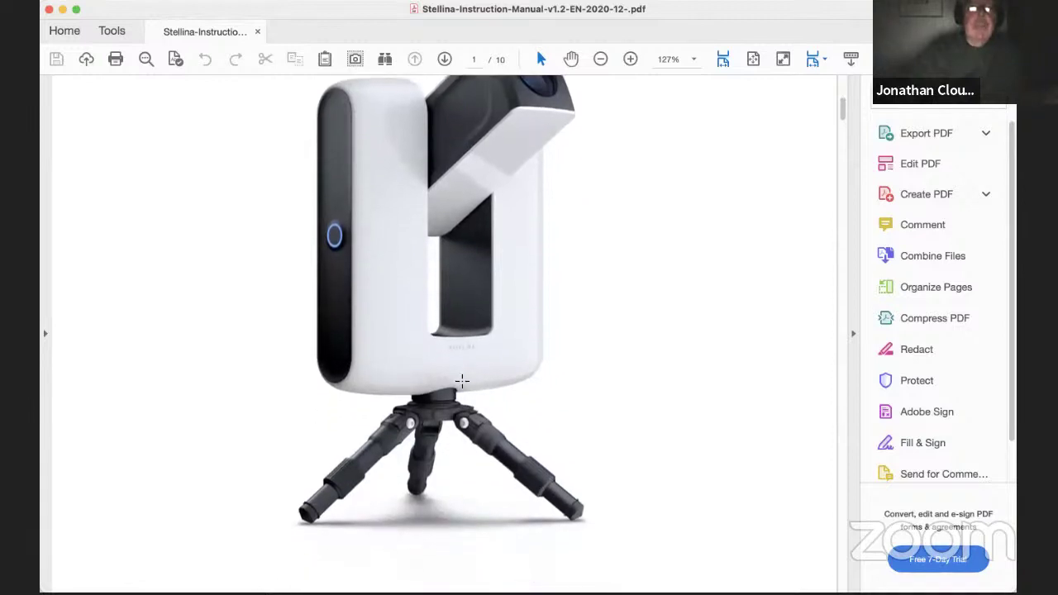
scroll(519, 352, up, 1)
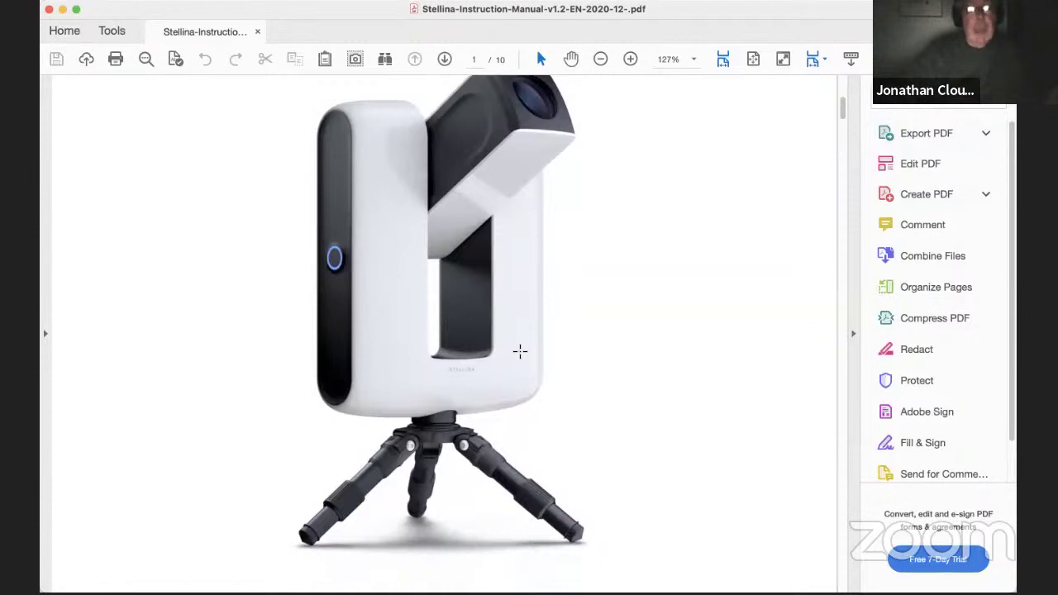
scroll(519, 349, up, 2)
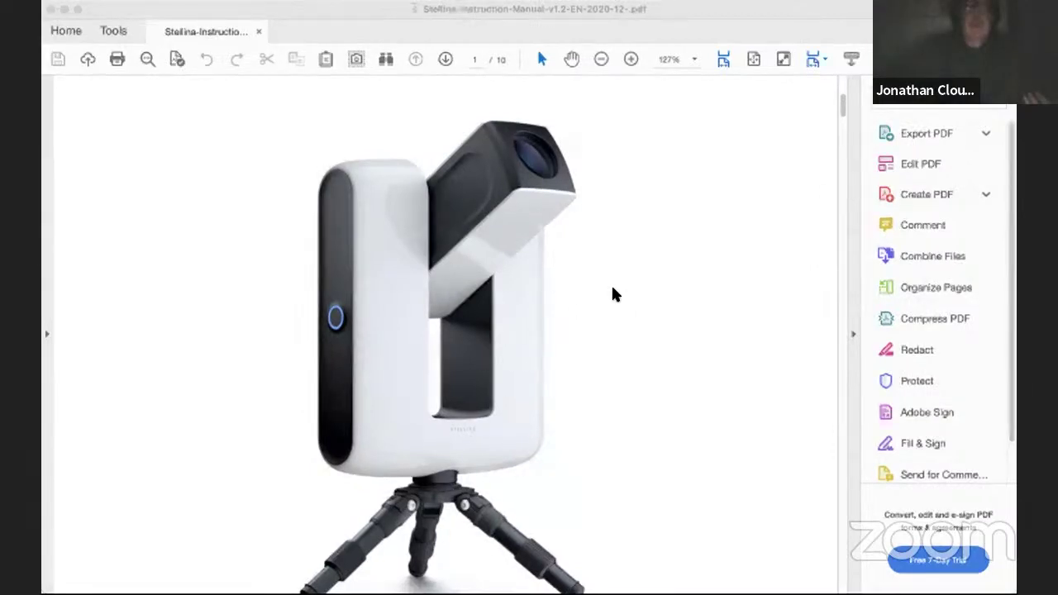
scroll(626, 350, down, 1)
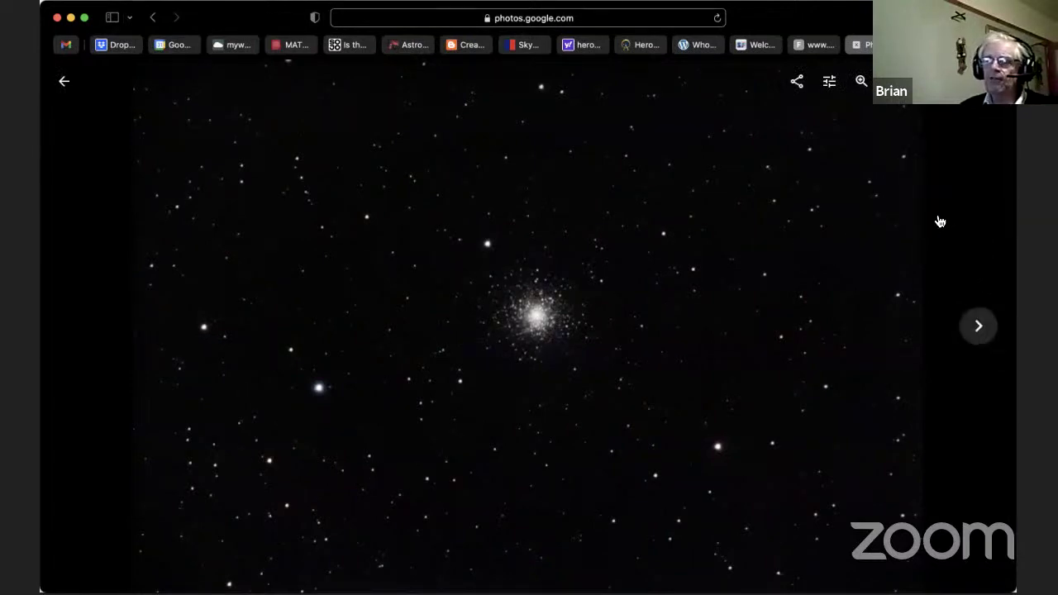
Step: Zoom in on the globular cluster photo in Google Photos to inspect its dense core
click(860, 83)
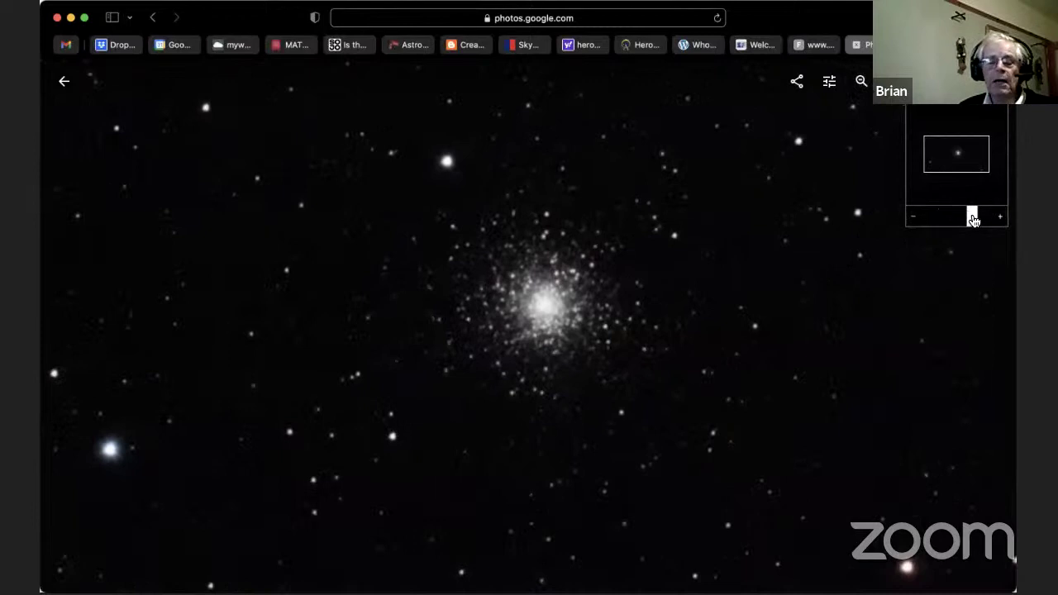
drag(968, 217, 987, 220)
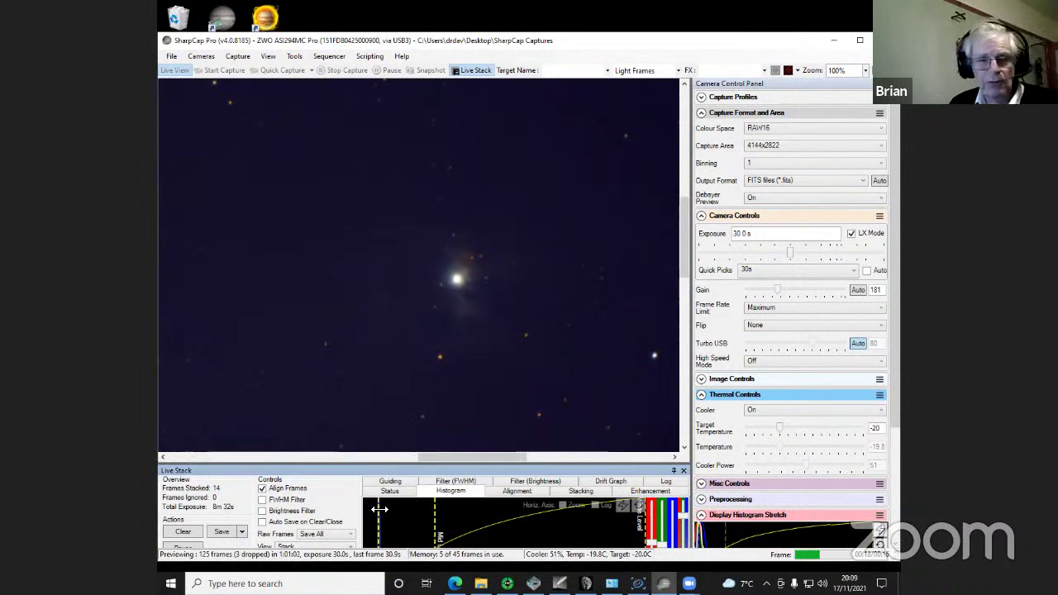
Step: Slightly adjust the live stack histogram's black level and enlarge the nebula preview to 150% with its bright star near the centre
drag(378, 509, 379, 511)
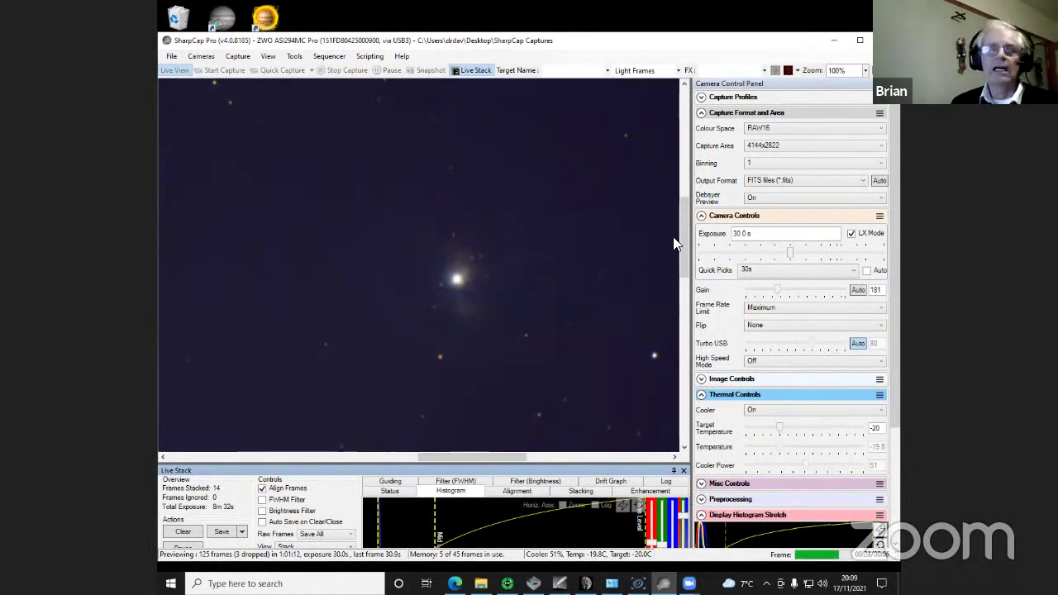
drag(688, 228, 689, 231)
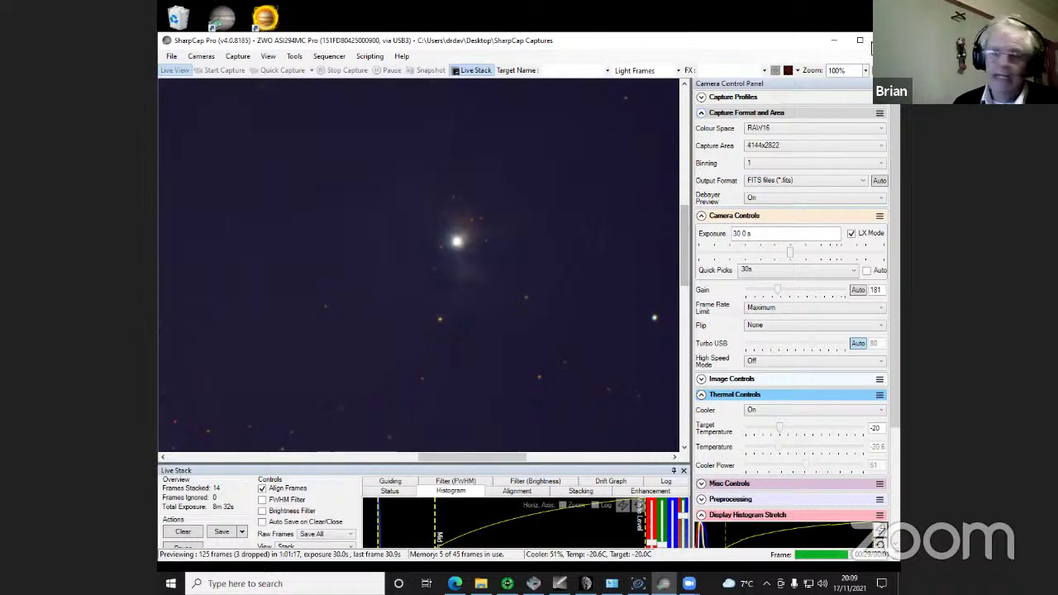
click(866, 71)
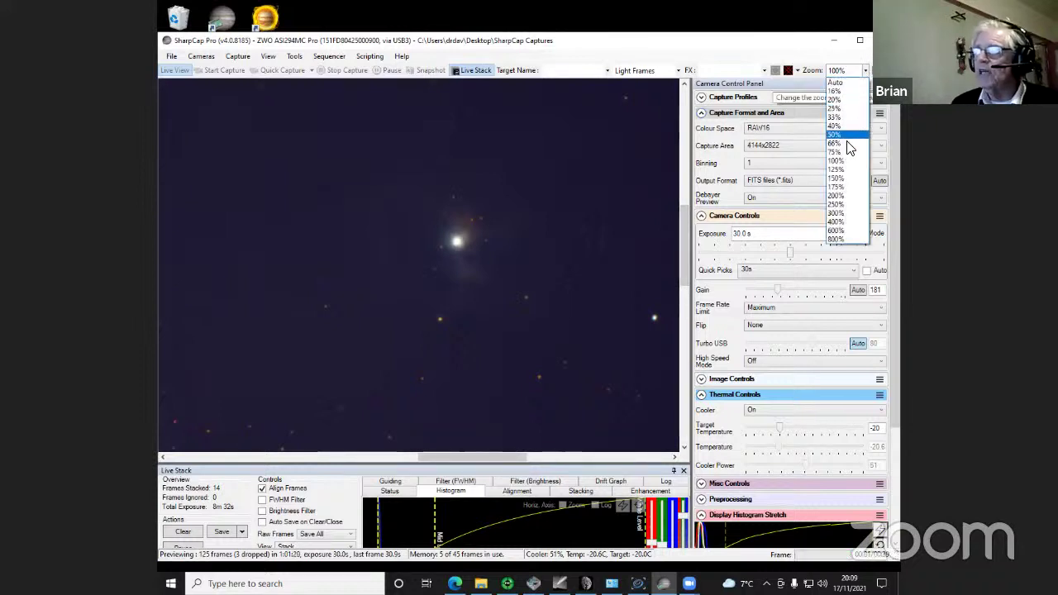
click(840, 179)
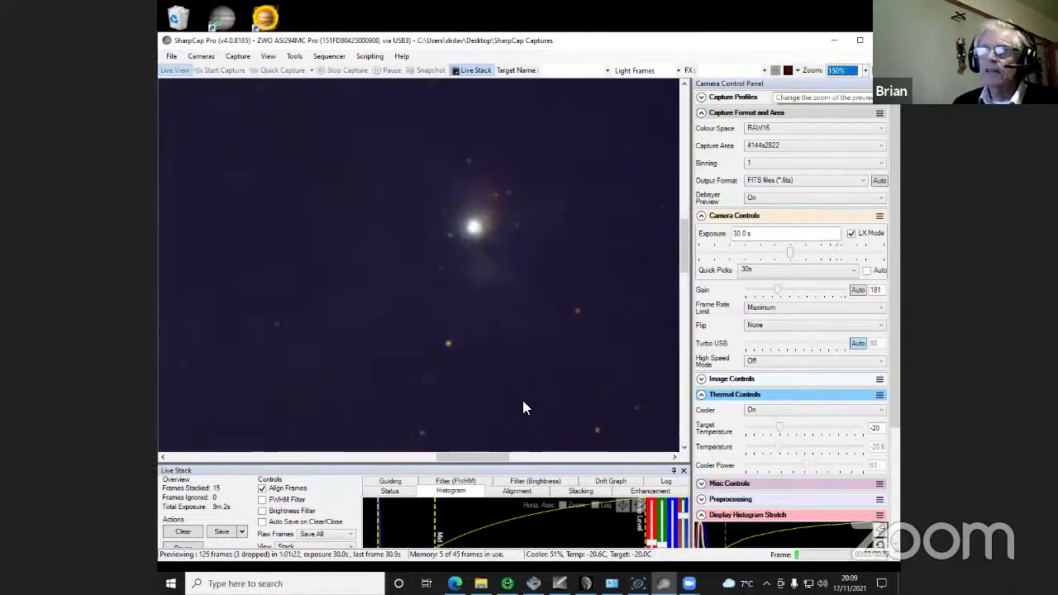
drag(477, 458, 485, 453)
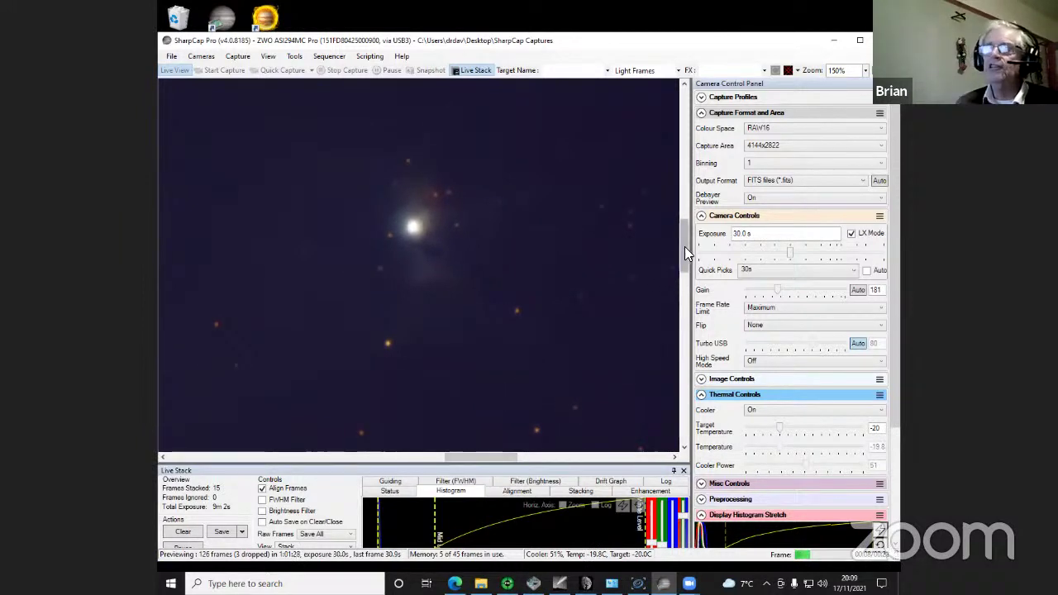
drag(685, 246, 688, 240)
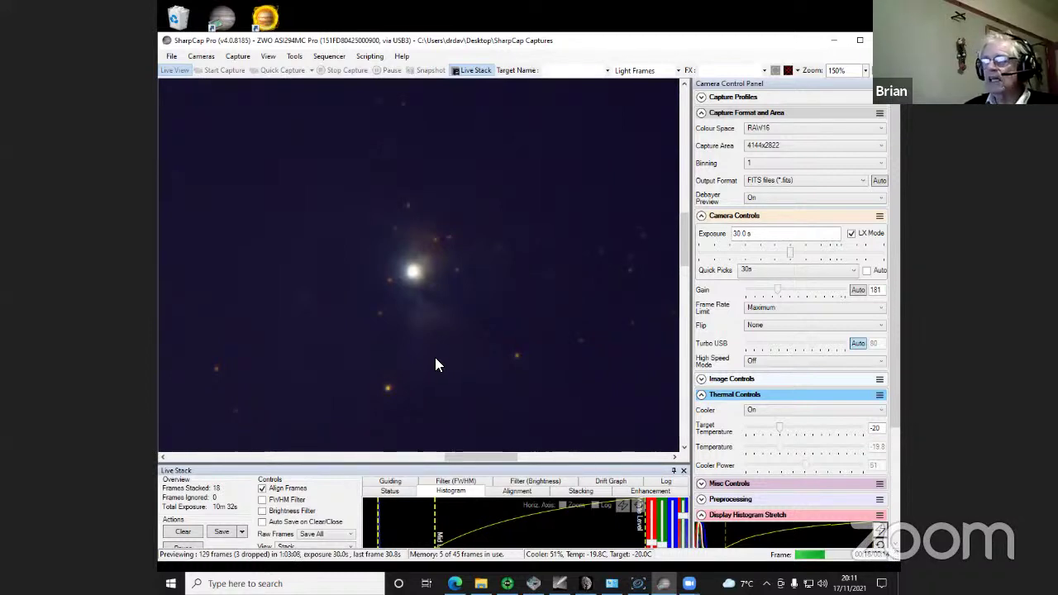
Step: Reduce the live-stacked nebula preview's zoom to 125%
click(867, 74)
click(845, 171)
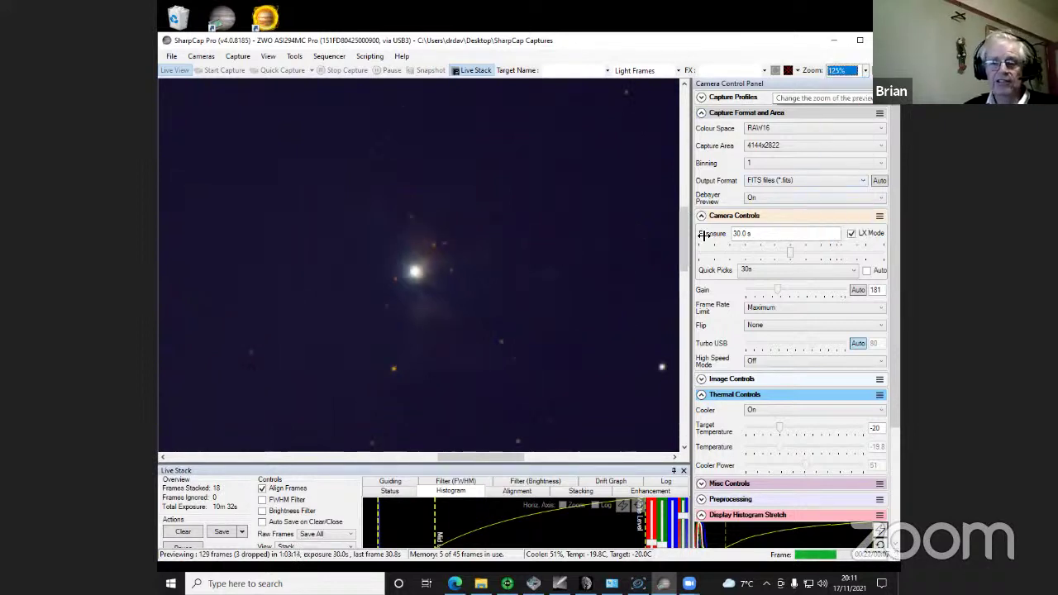